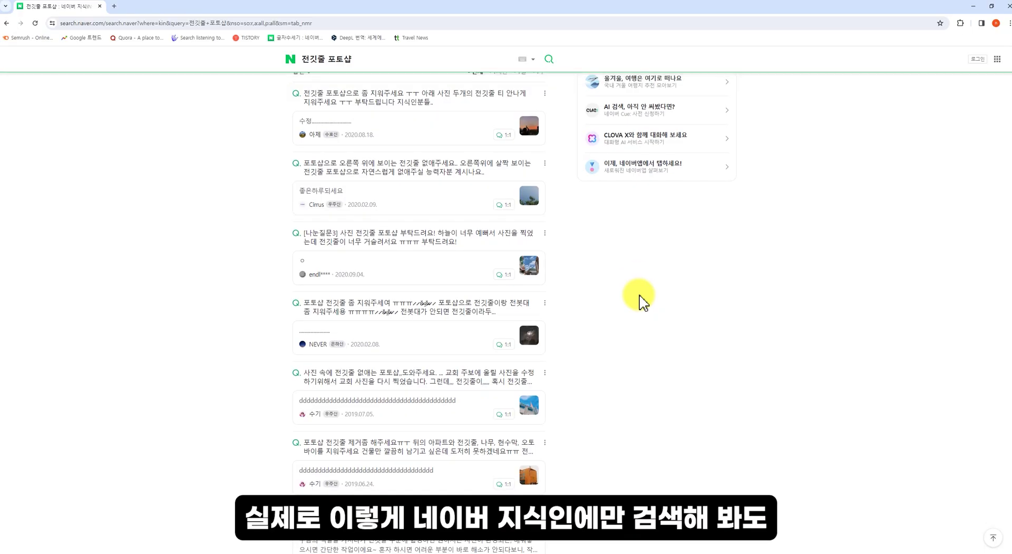
Read through the Naver Q&A results for requests to remove power lines from photos.
scroll(643, 299, "down", 1)
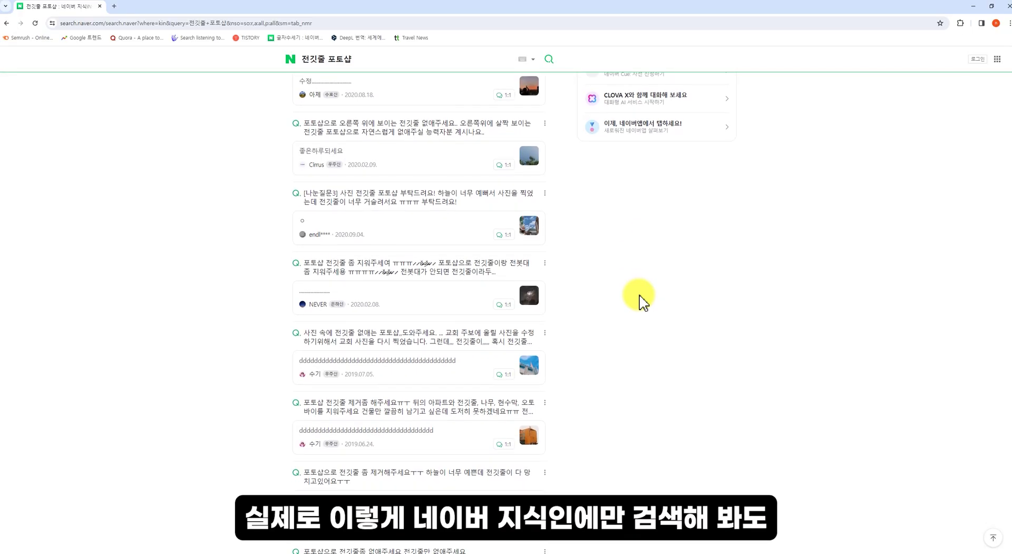
scroll(642, 298, "down", 2)
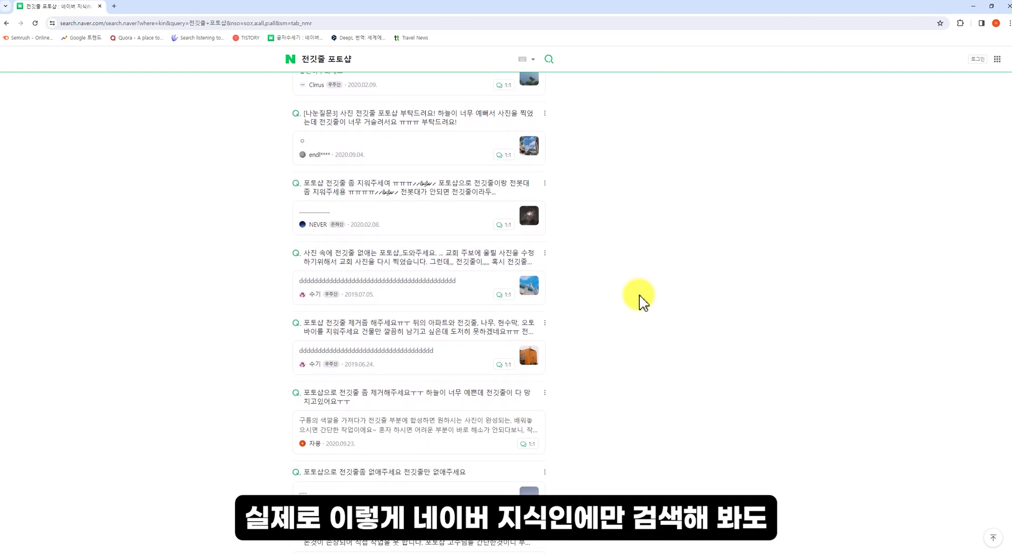
scroll(642, 298, "down", 1)
scroll(642, 298, "down", 2)
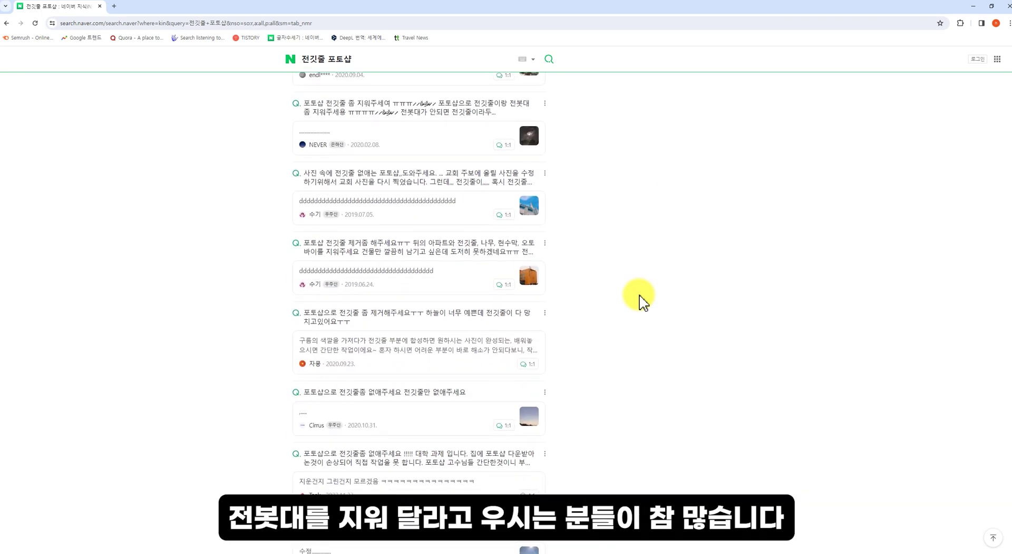
scroll(642, 298, "down", 2)
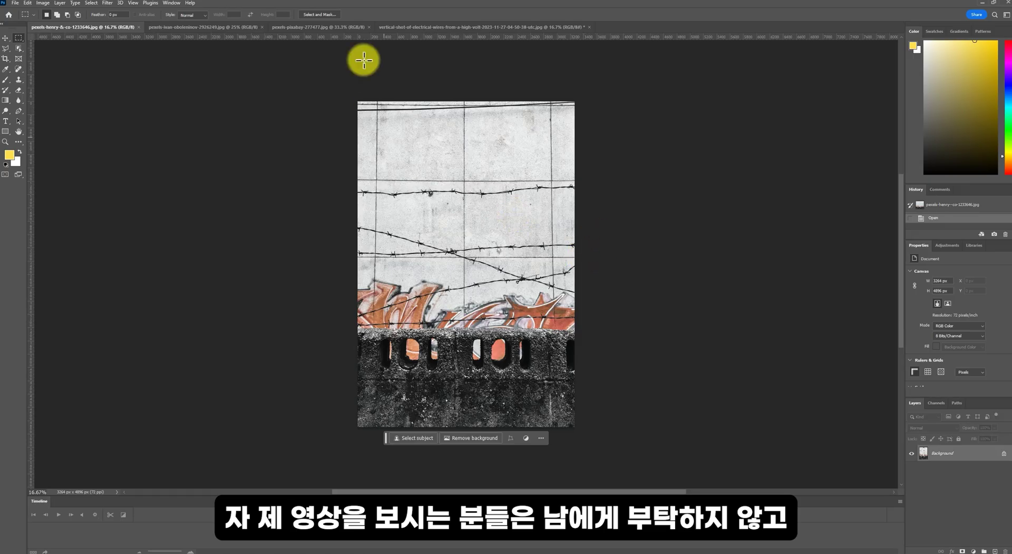
Switch to Photoshop and look through the open photos containing wires and fences.
left_click(502, 28)
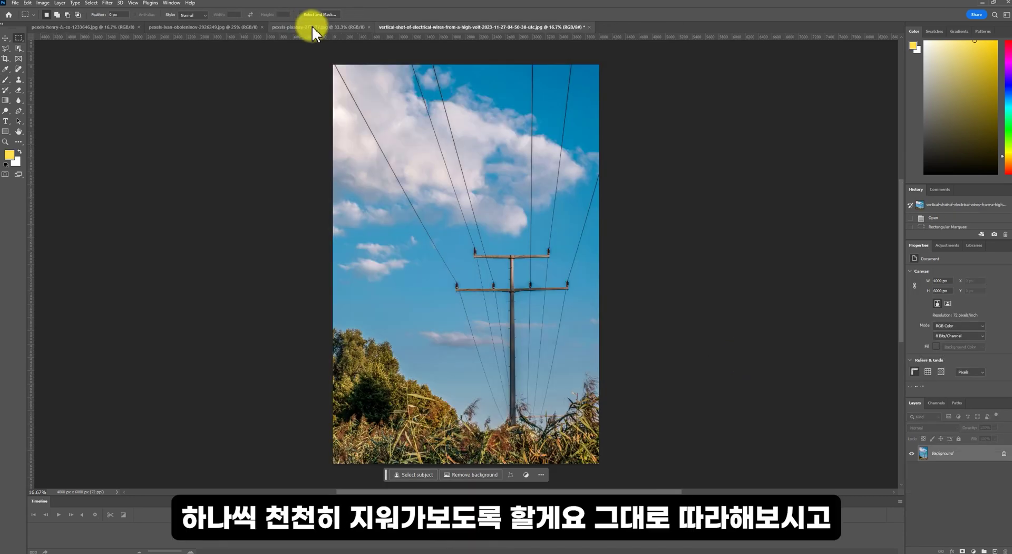
left_click(315, 28)
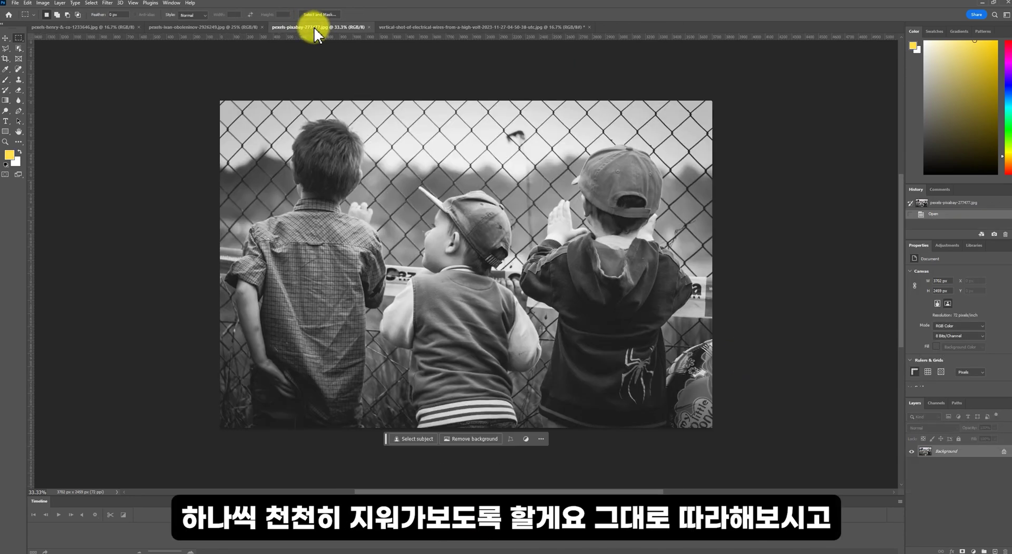
left_click(185, 28)
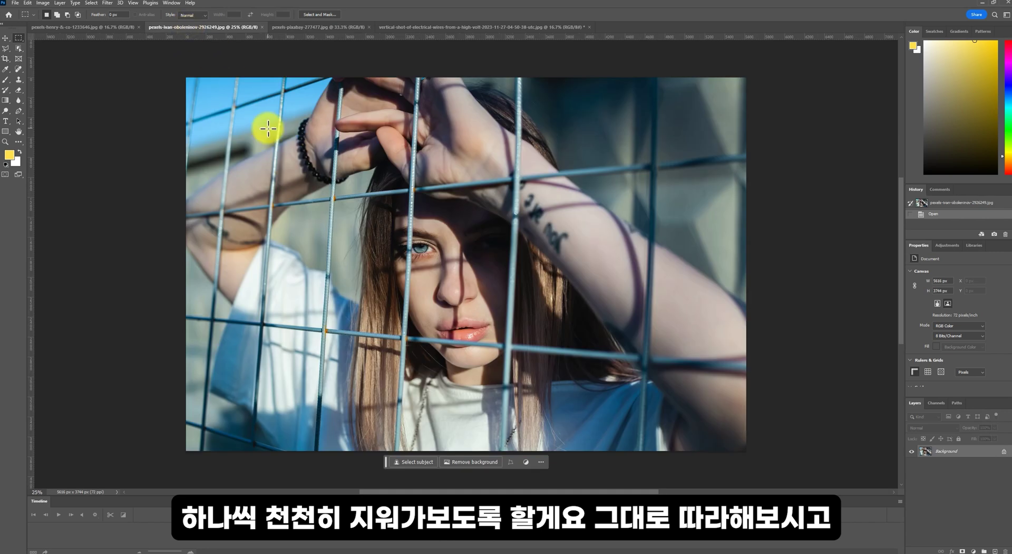
left_click(95, 27)
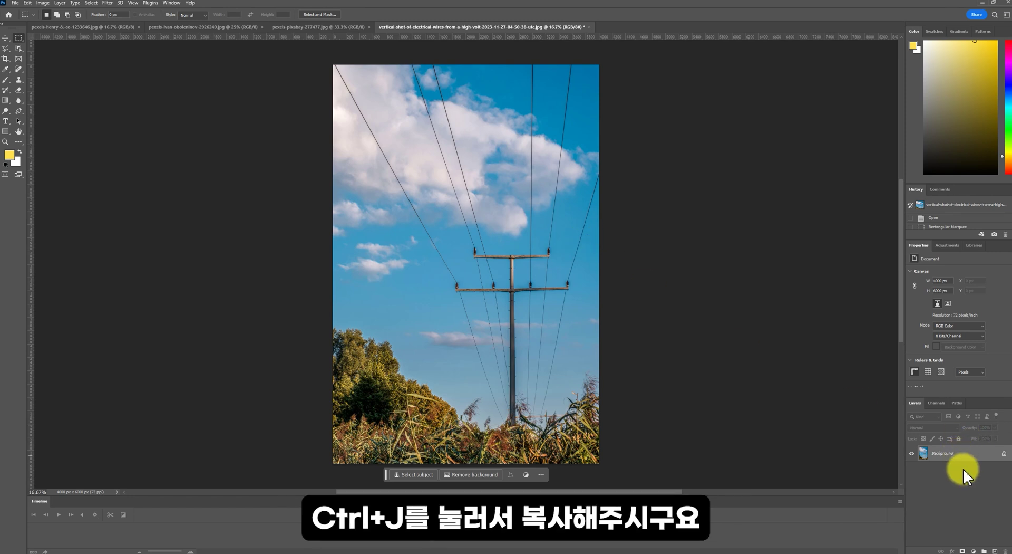
Duplicate the background layer of the utility pole photo and add an empty layer above the copy.
key("ctrl+j")
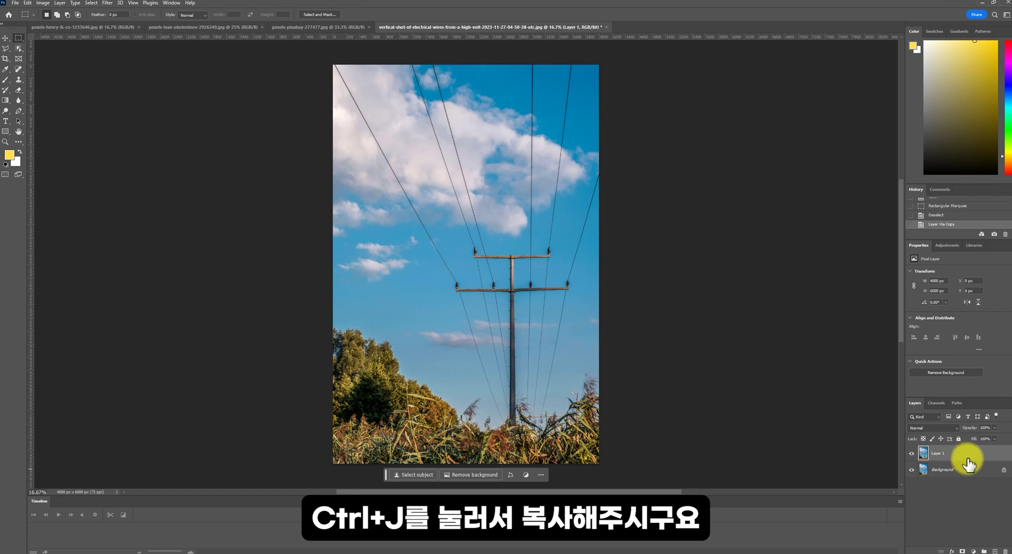
left_click(995, 551)
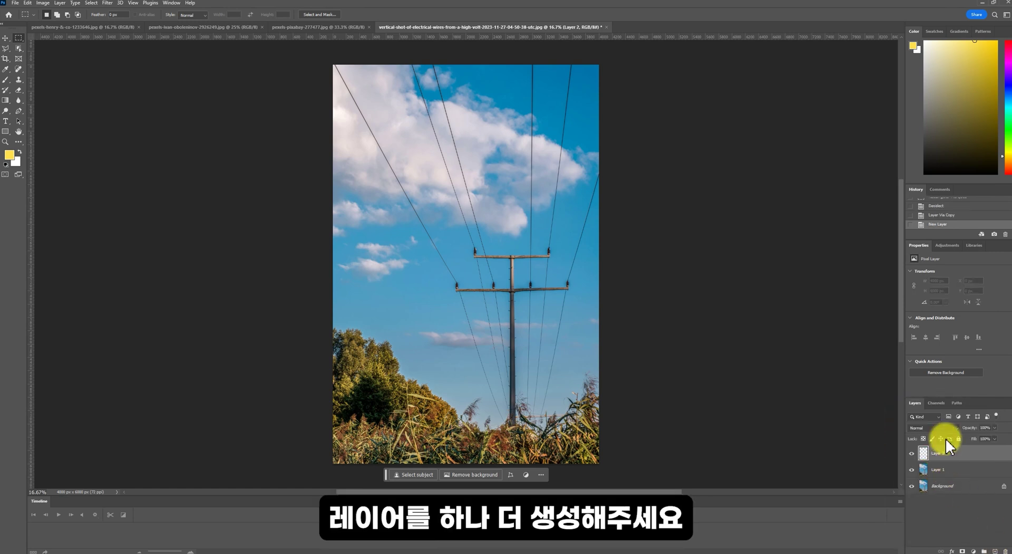
Choose the Brush tool and set the foreground colour to a more saturated yellow.
left_click(10, 82)
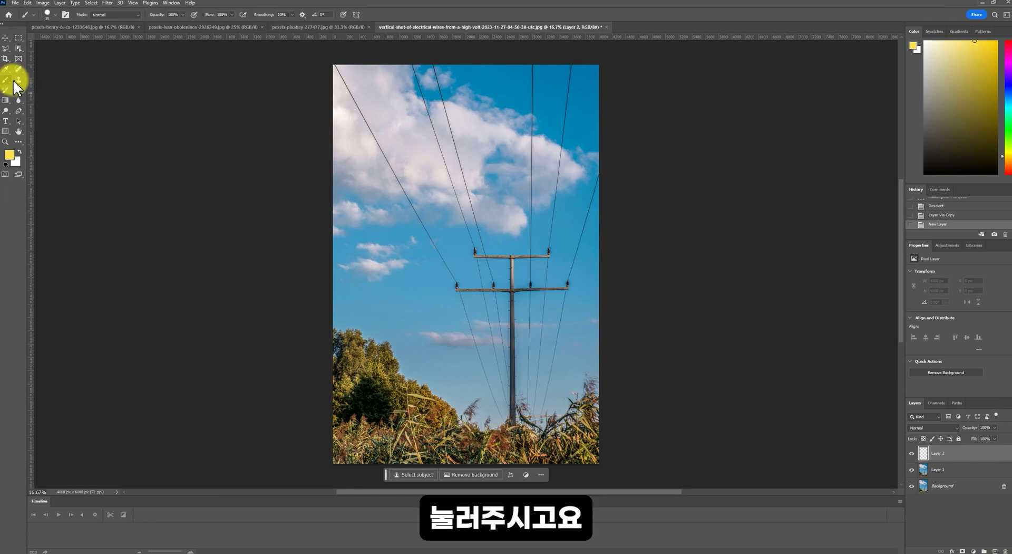
left_click(11, 153)
left_click_drag(719, 273, 730, 270)
left_click(817, 265)
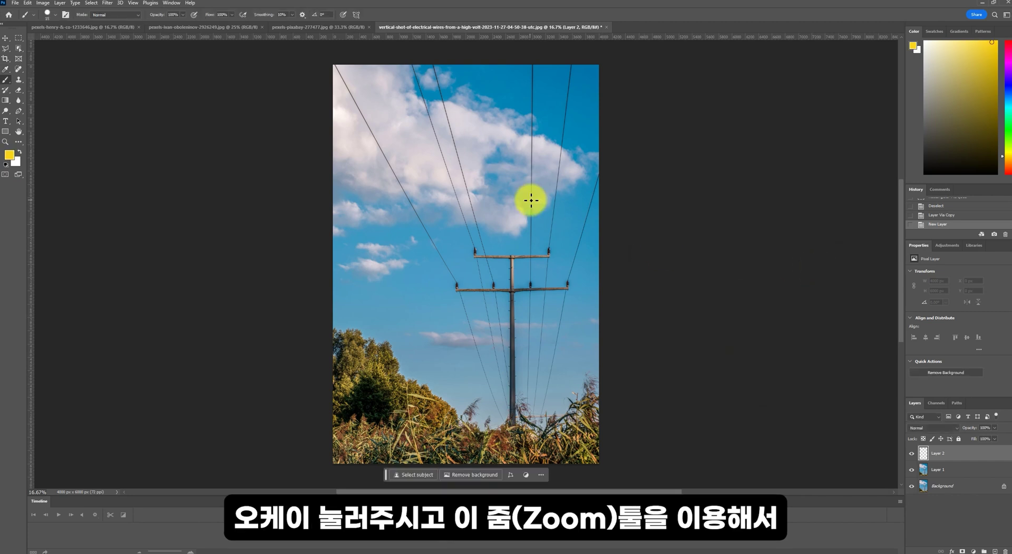
Enlarge the Hard Round brush to 28 px so it fully covers the thickness of a wire.
left_click(5, 142)
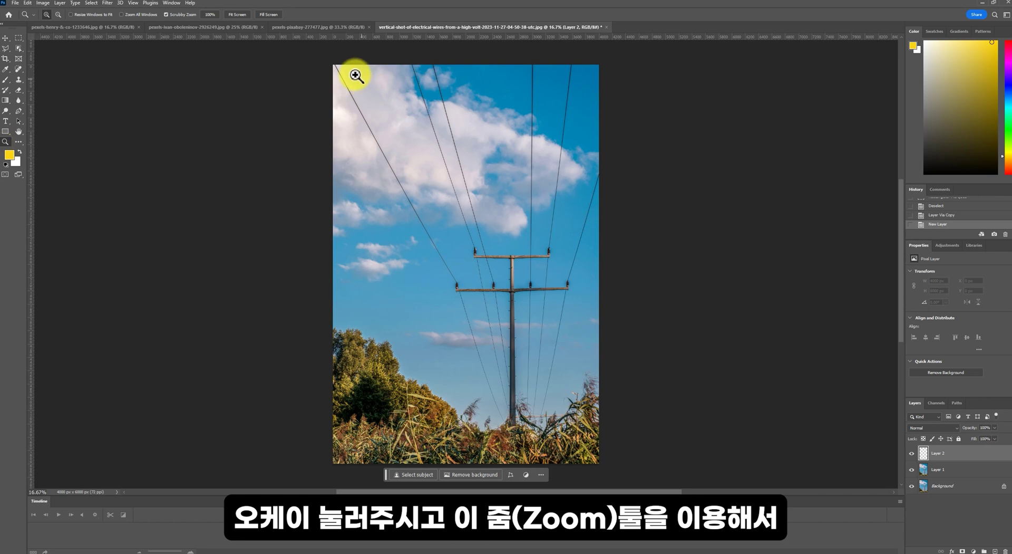
left_click(352, 82)
left_click(370, 89)
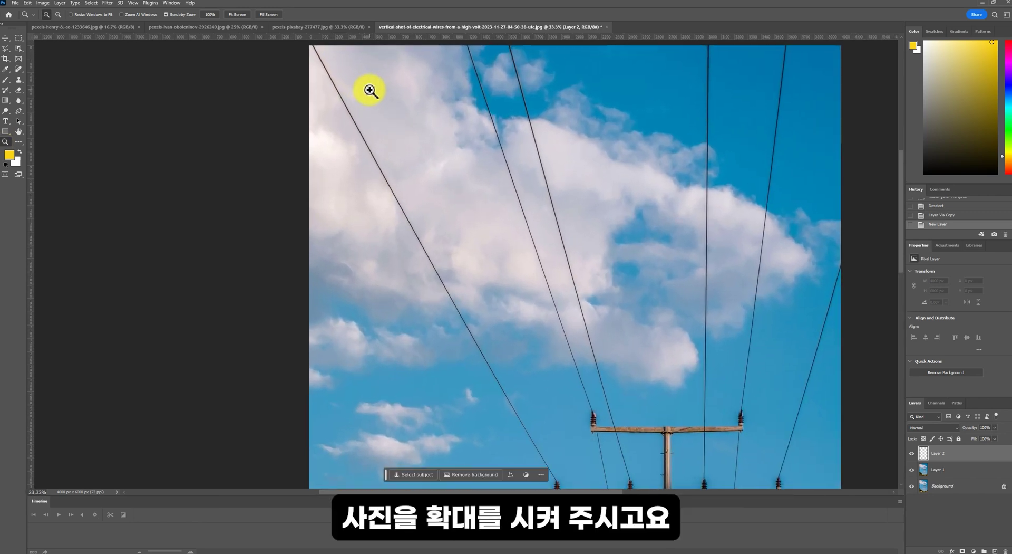
left_click(5, 80)
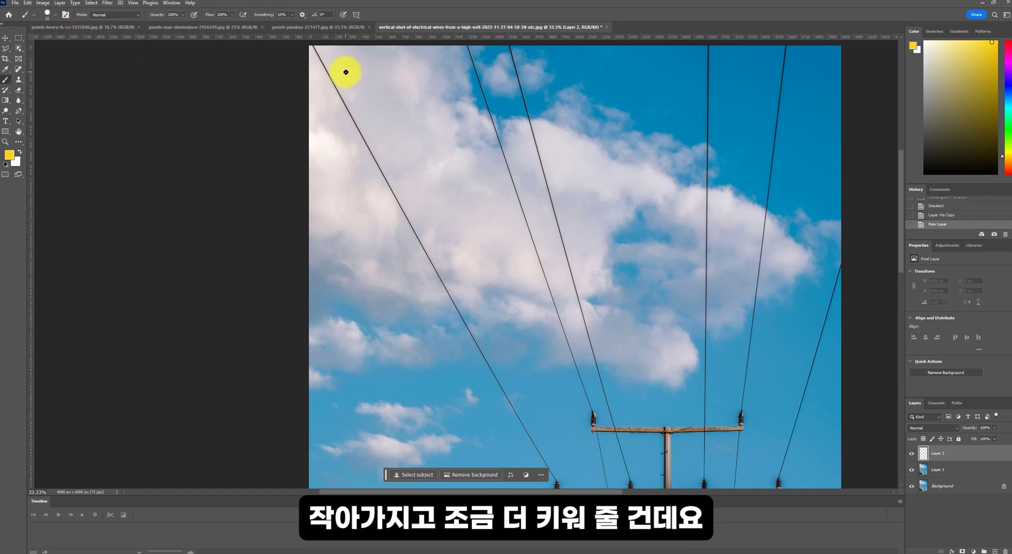
left_click(54, 14)
left_click_drag(55, 31, 58, 31)
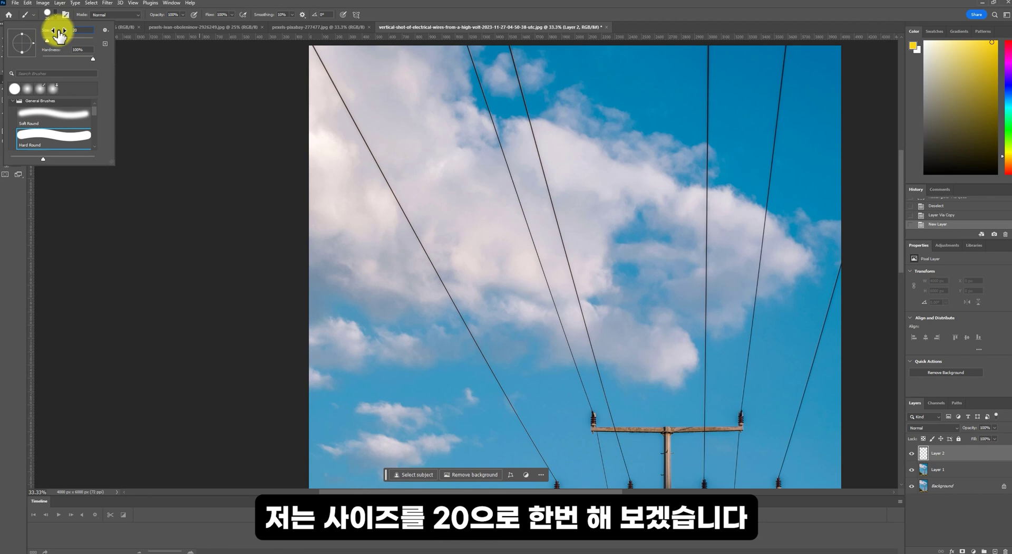
key("Return")
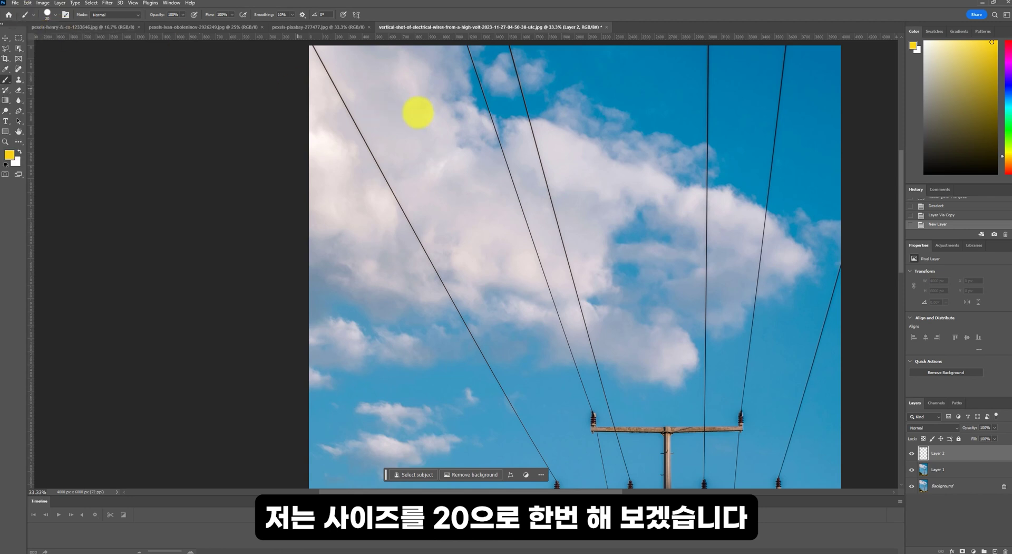
left_click(46, 16)
left_click_drag(48, 31, 50, 31)
key("Return")
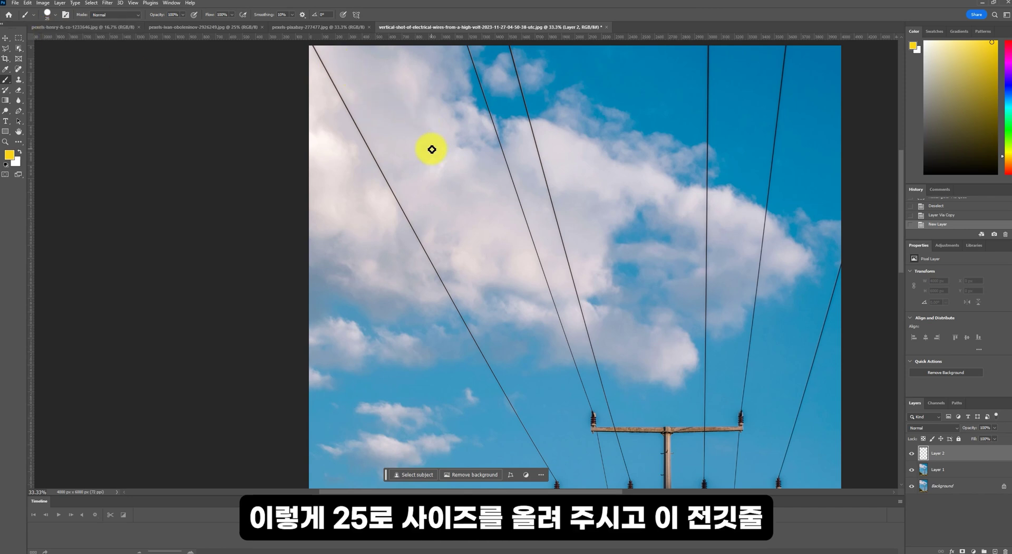
Paint straight yellow lines over the leftmost wire from the photo's top edge to the lower crossarm, covering the parts missed by the first line.
left_click_drag(330, 67, 352, 121)
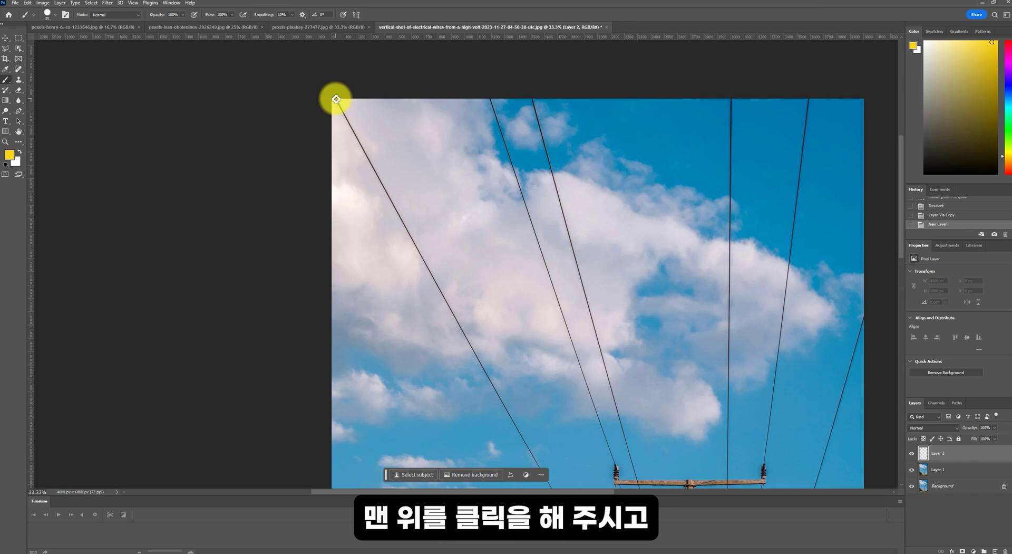
left_click(335, 99)
key("space")
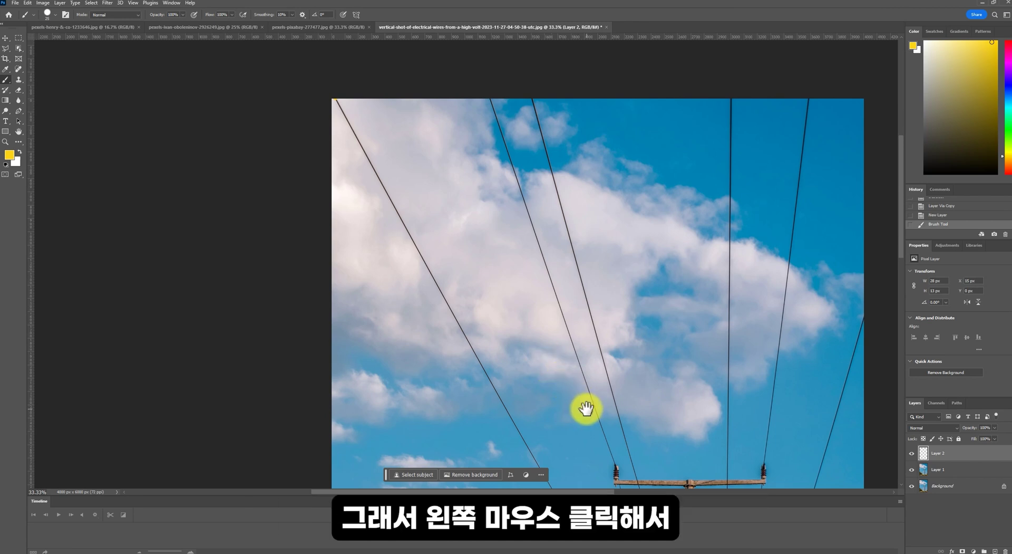
left_click_drag(594, 413, 560, 352)
left_click_drag(571, 399, 569, 384)
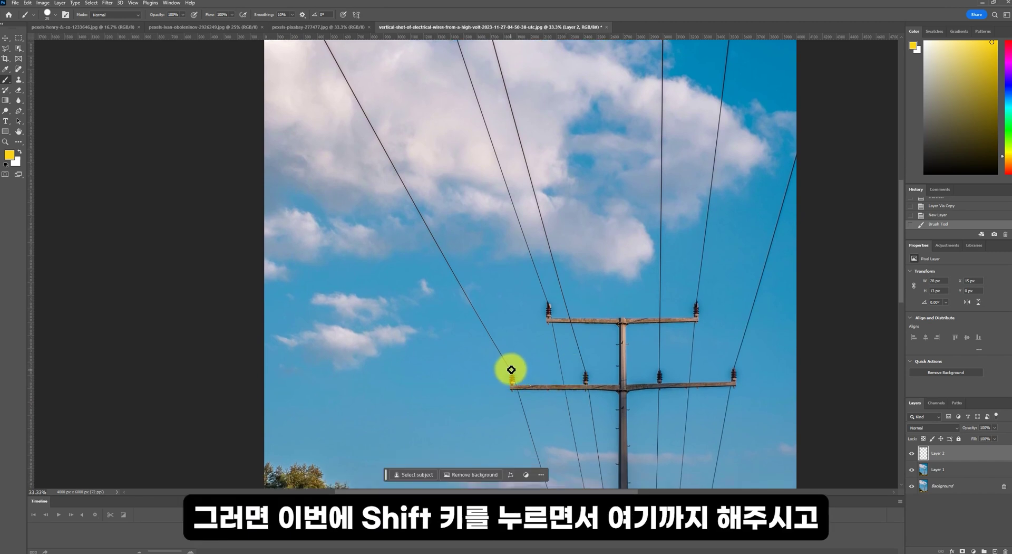
left_click(327, 41, "shift")
left_click_drag(497, 278, 547, 344)
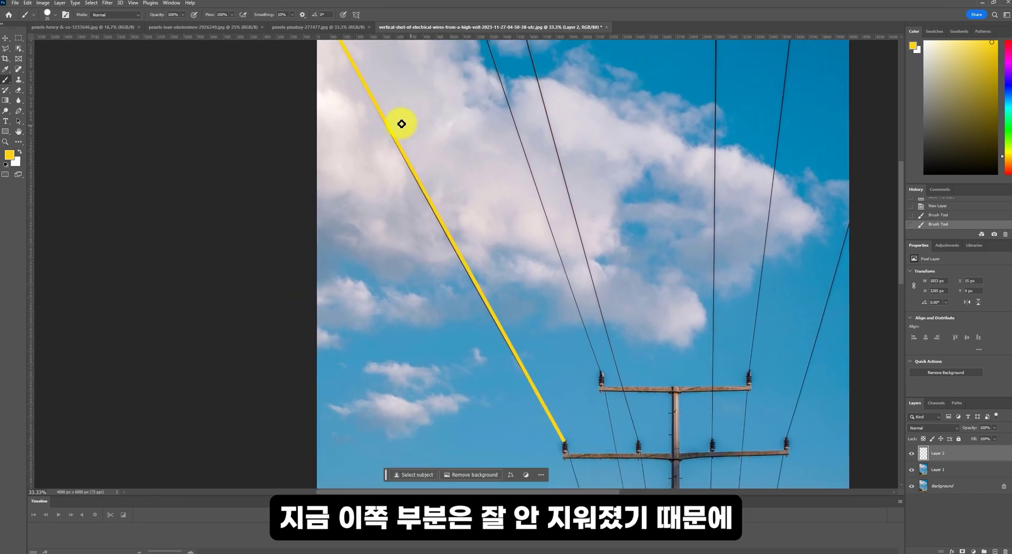
left_click(526, 376)
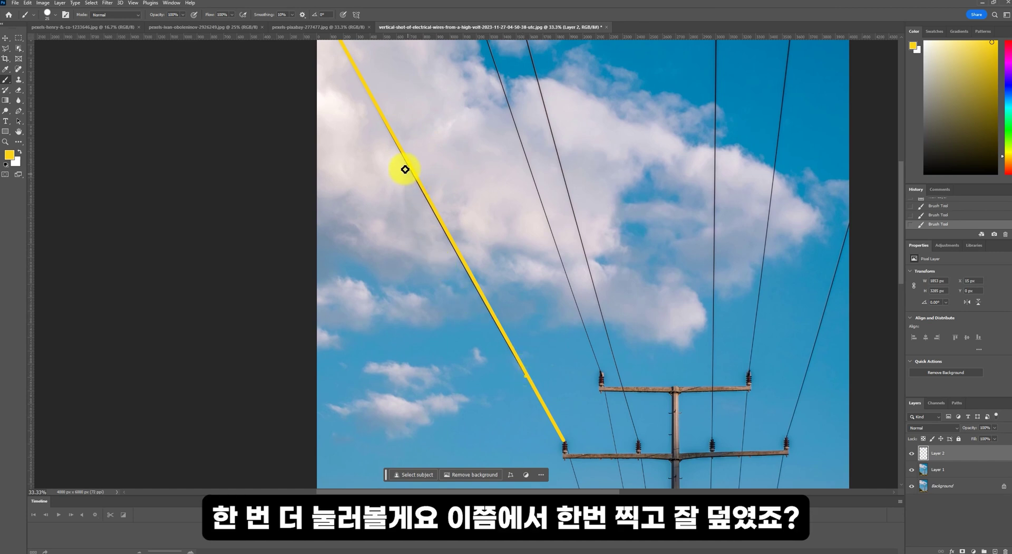
left_click(379, 114, "shift")
Paint over the leftmost insulator, the left half of the lower crossarm, and the wire running from it toward the ground.
mouse_move(533, 339)
left_mouse_down()
mouse_move(473, 201)
mouse_move(478, 270)
left_mouse_up()
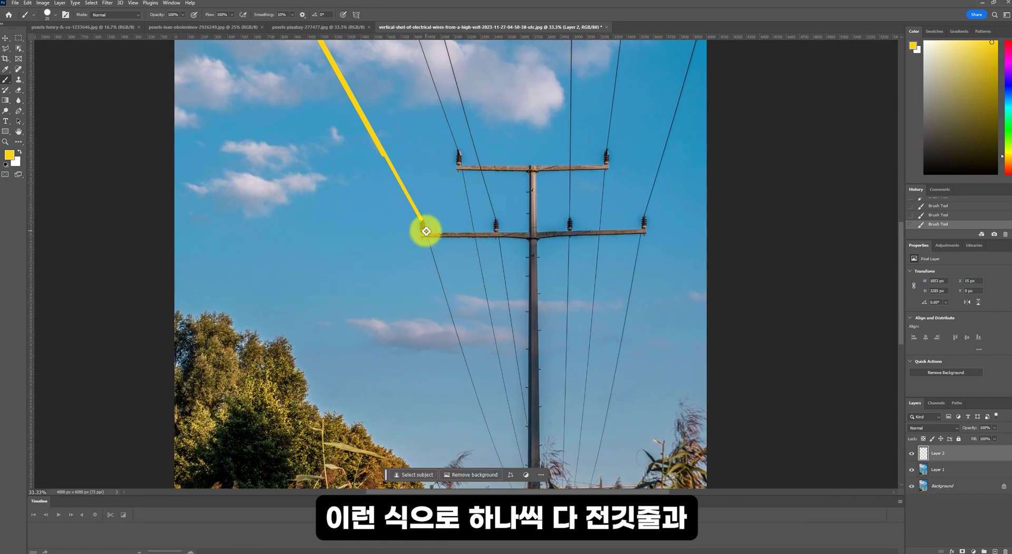
scroll(418, 239, "up", 11)
left_click_drag(430, 189, 424, 219)
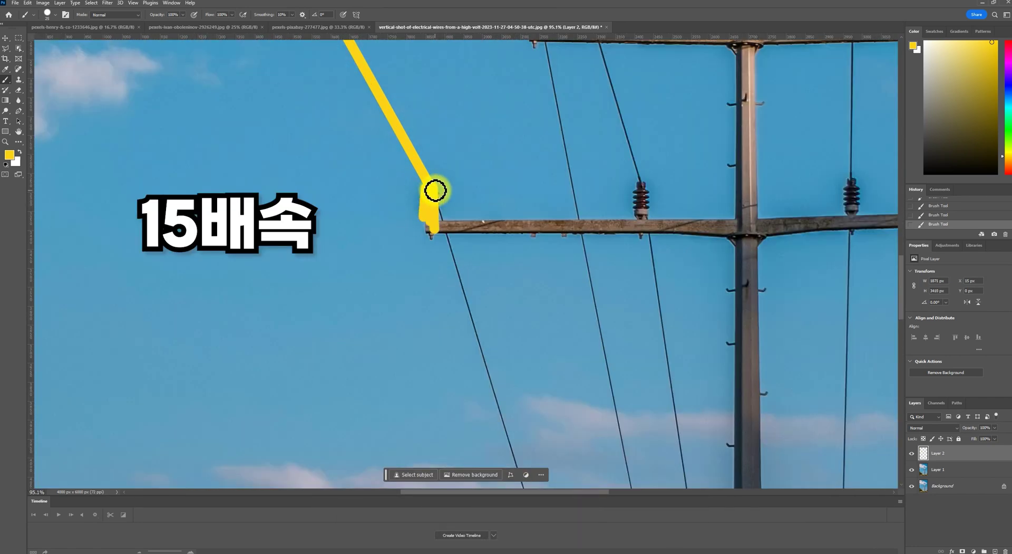
left_click(740, 225, "shift")
left_click_drag(526, 289, 510, 183)
scroll(510, 182, "down", 5)
left_click(416, 274, "shift")
left_click(444, 154)
left_click(492, 303, "shift")
left_click(550, 437, "shift")
Paint straight yellow lines over the second and third wires from the left, down to the base of the pole.
left_click_drag(493, 42, 429, 305)
scroll(429, 305, "down", 3)
left_click(496, 482)
left_click(352, 62, "shift")
left_click(484, 334, "shift")
left_click(508, 405, "shift")
left_click_drag(507, 405, 438, 120)
left_click(482, 466, "shift")
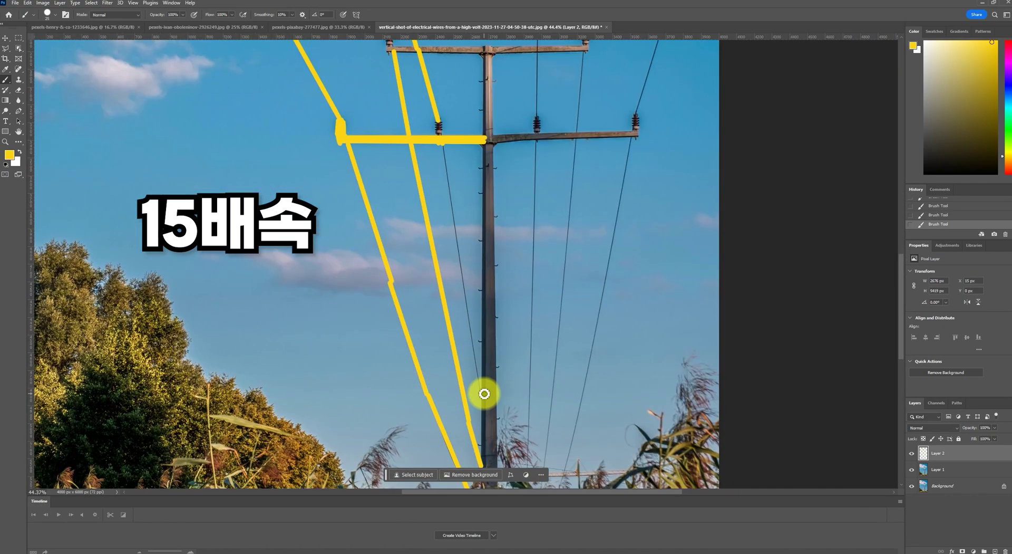
left_click(482, 394)
left_click(442, 146, "shift")
Paint over the thin horizontal structure in the reeds and the lower ends of the wires right of the pole.
scroll(499, 402, "up", 10)
left_click(390, 244)
left_click(574, 160, "shift")
scroll(575, 160, "down", 5)
left_click(542, 294)
left_click(555, 221, "shift")
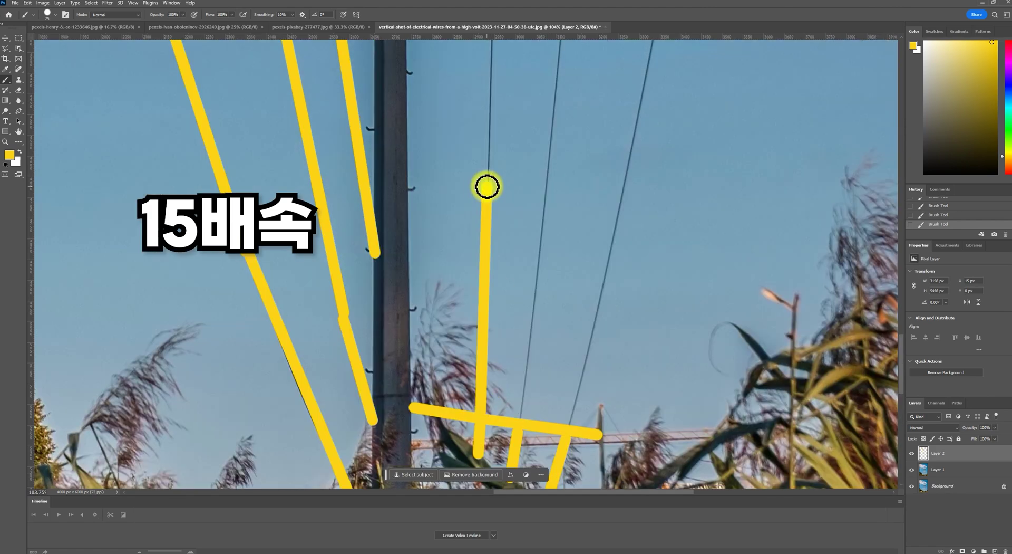
left_click(482, 186, "shift")
scroll(483, 186, "down", 4)
Cover the remaining upper and lower lengths of the wires right of the pole with straight yellow lines.
left_click(529, 340, "shift")
left_click(529, 54, "shift")
left_click_drag(529, 54, 538, 200)
left_click(560, 180)
left_click(500, 232, "shift")
left_click(497, 232, "shift")
left_click(508, 318)
left_click_drag(543, 90, 493, 289)
scroll(493, 289, "up", 3)
left_click(661, 214, "shift")
Enlarge the brush and paint over the upper crossarm, the pole's top section, the right half of the lower crossarm, and the insulators.
key("bracketright")
key("bracketright")
key("bracketright")
key("bracketright")
key("bracketright")
key("bracketright")
mouse_move(357, 111)
left_mouse_down()
mouse_move(357, 141)
mouse_move(522, 136)
mouse_move(479, 244)
left_mouse_up()
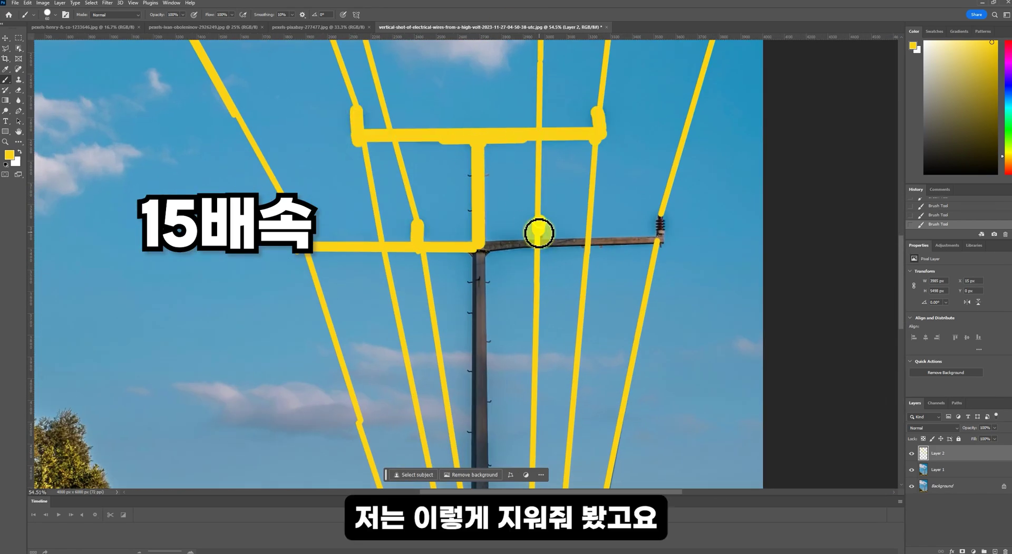
left_click_drag(542, 222, 542, 243)
left_click_drag(485, 245, 659, 240)
left_click_drag(660, 240, 660, 217)
left_click_drag(478, 218, 479, 242)
Paint over the pole below the lower crossarm down into the grass, using a larger brush for the base.
left_click_drag(482, 475, 450, 242)
key("bracketright")
key("bracketright")
key("bracketright")
key("bracketright")
key("bracketright")
mouse_move(451, 193)
left_mouse_down()
mouse_move(449, 253)
mouse_move(449, 53)
left_mouse_up()
left_click_drag(449, 53, 447, 204)
Reduce the brush size and touch up the yellow paint along the pole.
key("bracketleft")
key("bracketleft")
key("bracketleft")
key("bracketleft")
key("bracketleft")
key("bracketleft")
key("bracketleft")
key("bracketleft")
left_click(441, 237)
scroll(441, 238, "down", 4)
mouse_move(506, 136)
left_mouse_down()
mouse_move(499, 343)
mouse_move(507, 221)
left_mouse_up()
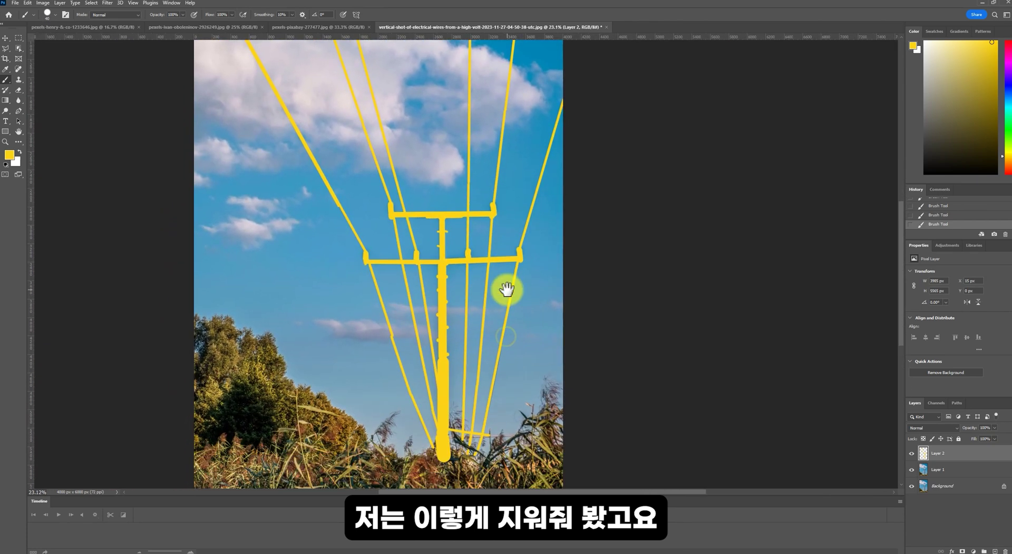
Load the painted shape of Layer 2 as a selection, hide Layer 2, and make Layer 1 active.
left_click(923, 453, "ctrl")
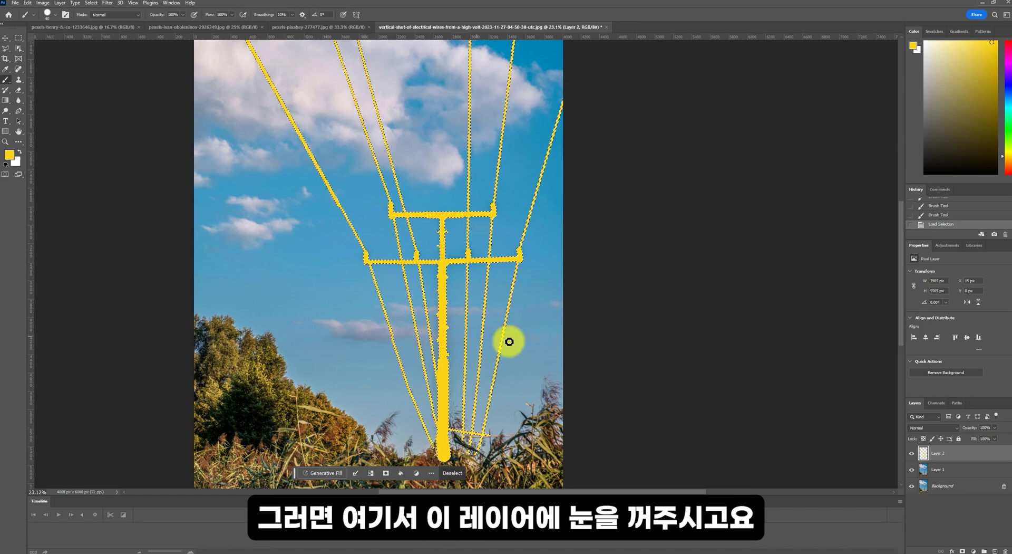
left_click(912, 454)
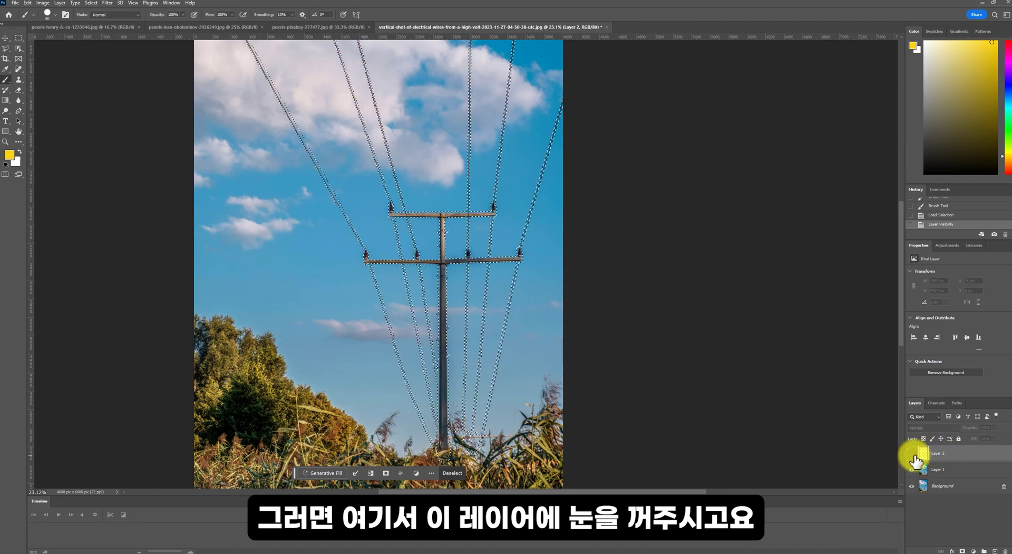
left_click(965, 471)
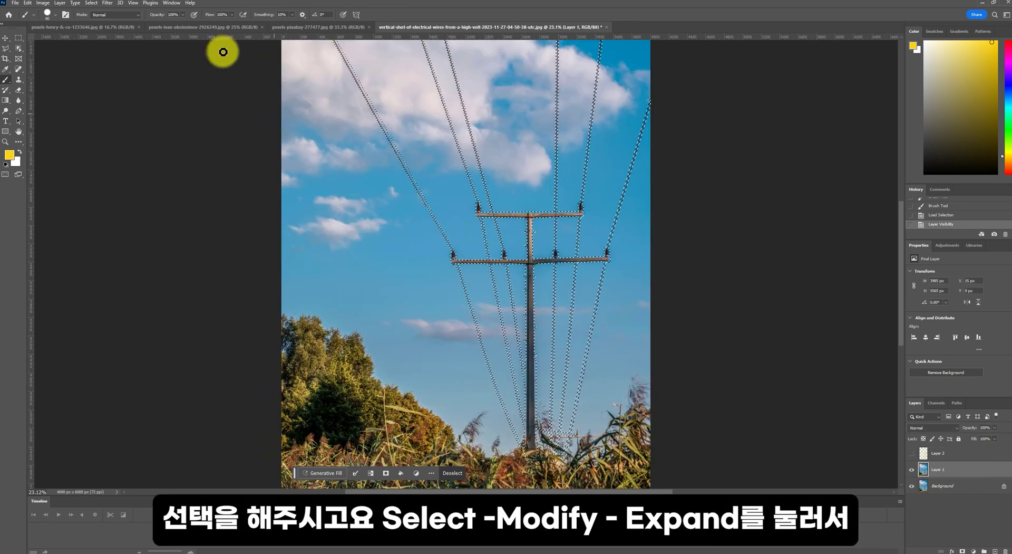
Expand the selection around the pole and wires by 2 pixels.
left_click(91, 3)
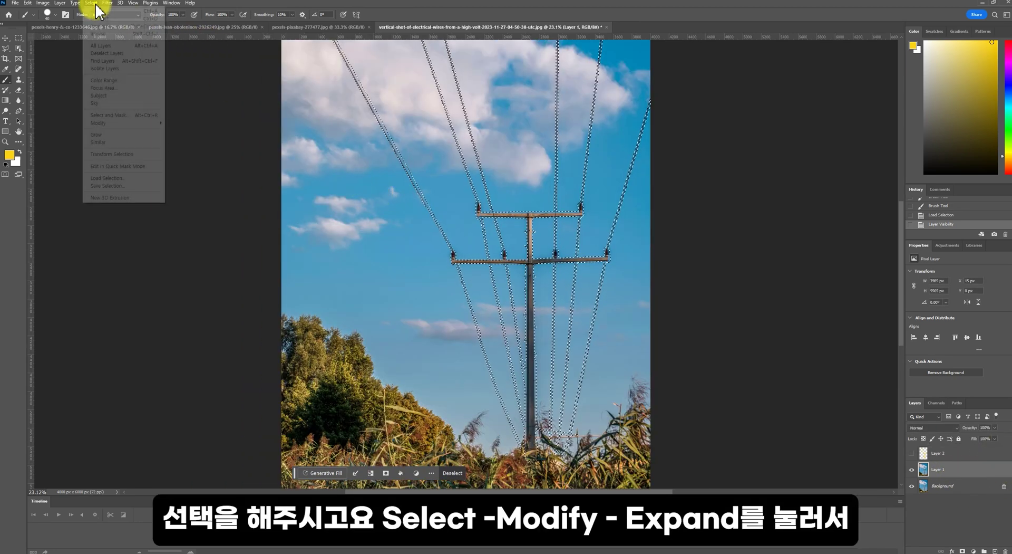
mouse_move(141, 124)
left_click(193, 138)
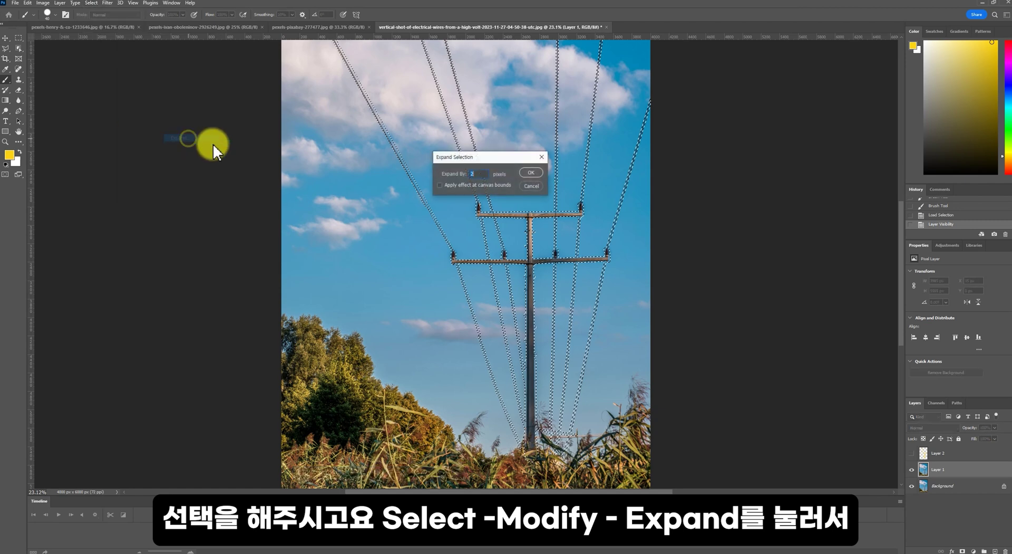
left_click(531, 172)
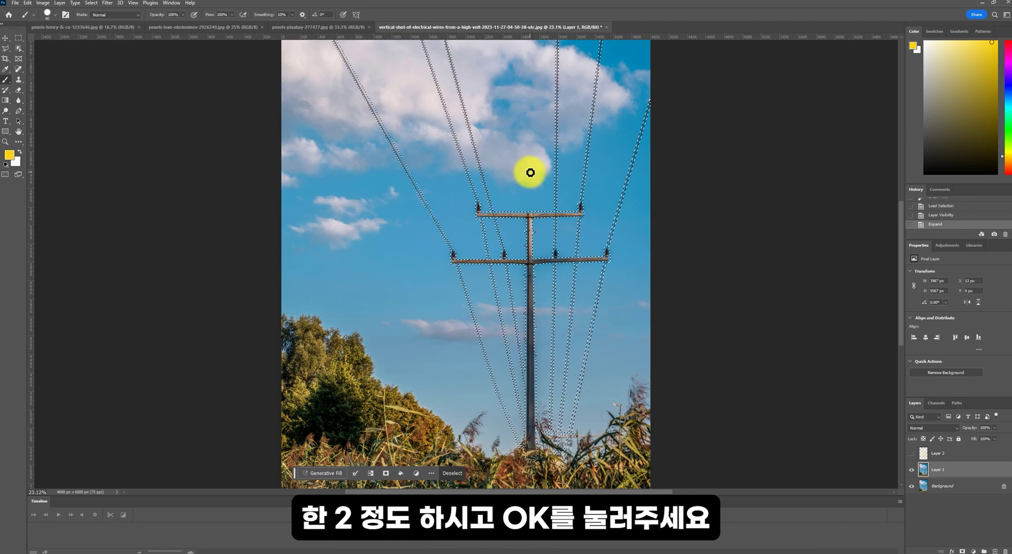
Expand the selection around the pole and wires by another 4 pixels.
left_click(91, 2)
left_click(183, 137)
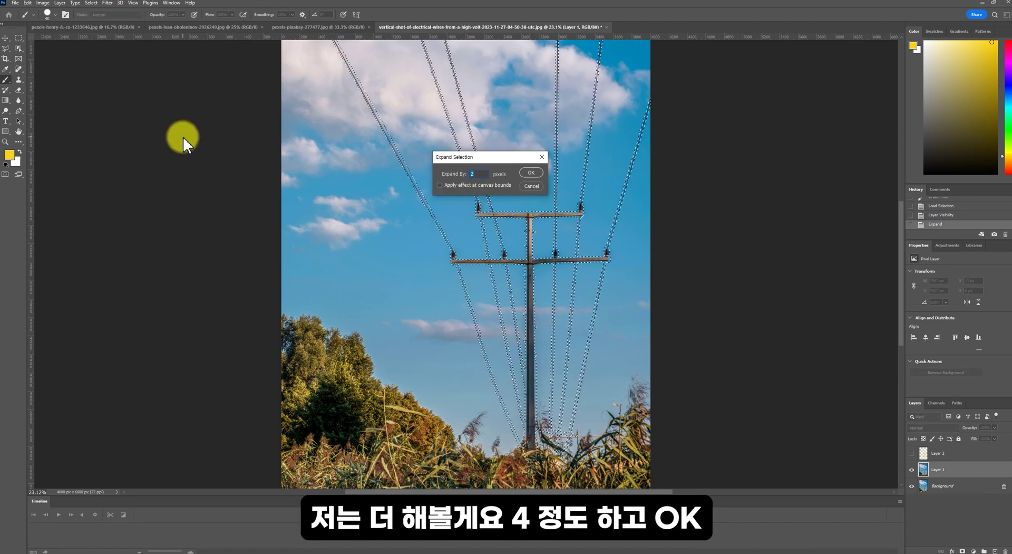
type("4")
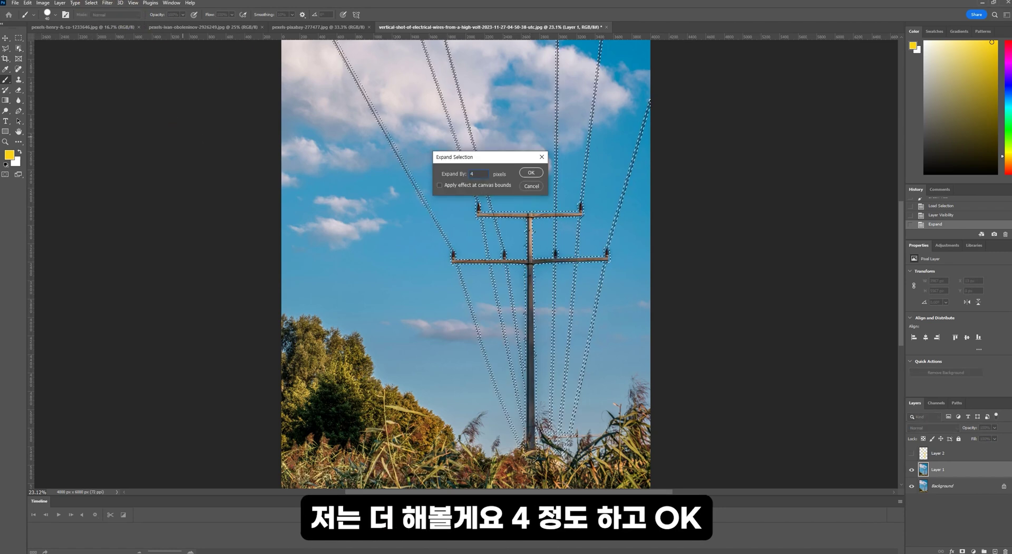
left_click(531, 173)
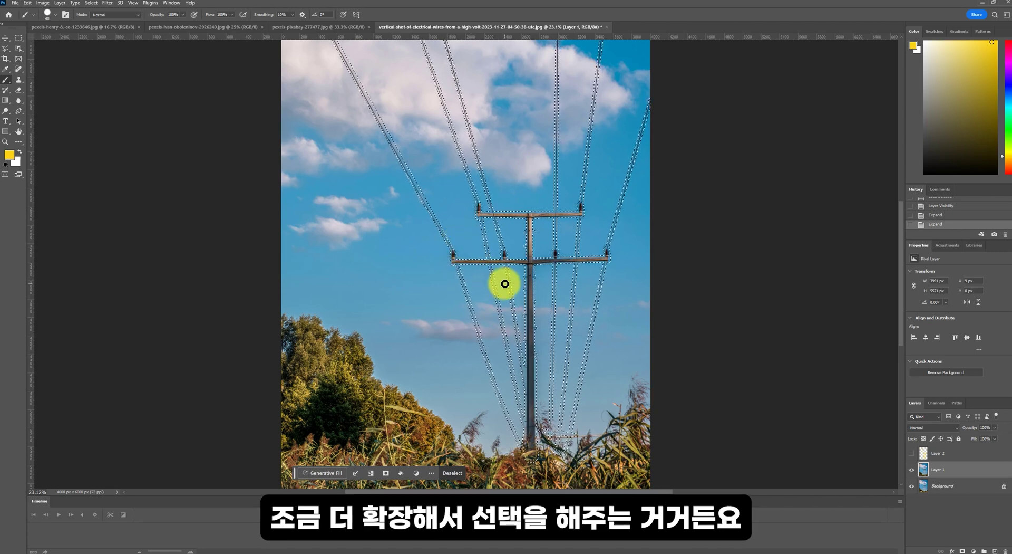
Fill the selected pole and wires with Content-Aware Fill output to a new layer, and deselect.
left_click(27, 3)
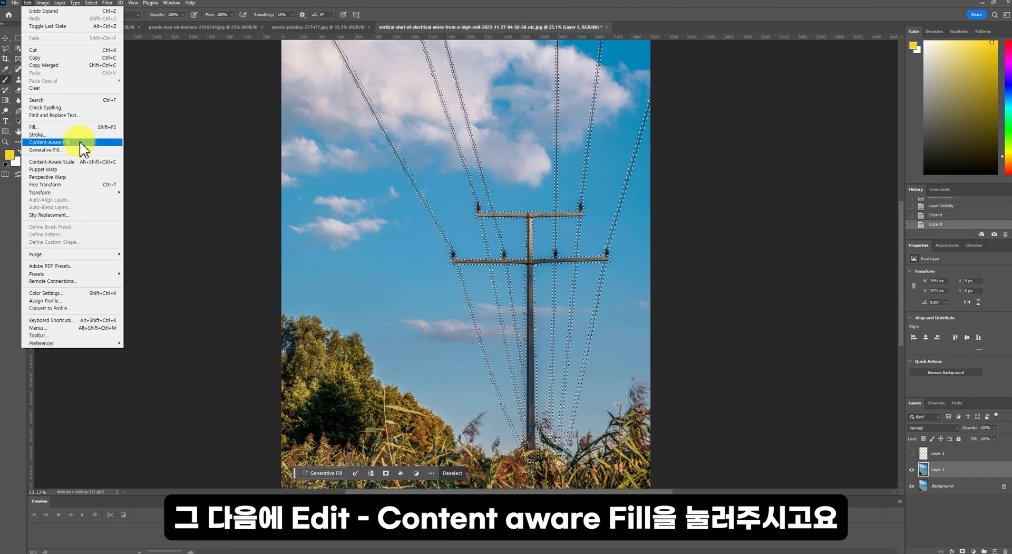
left_click(81, 142)
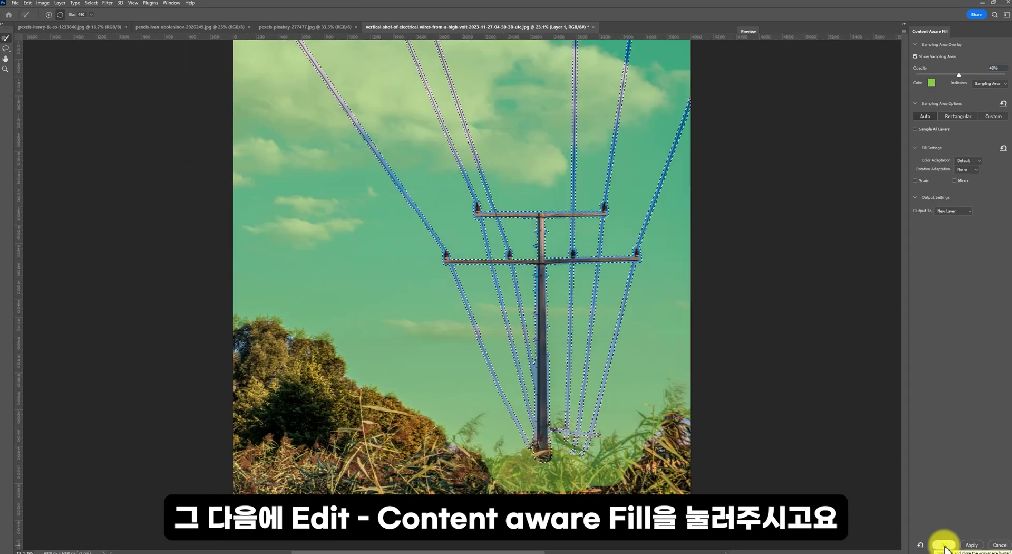
left_click(944, 544)
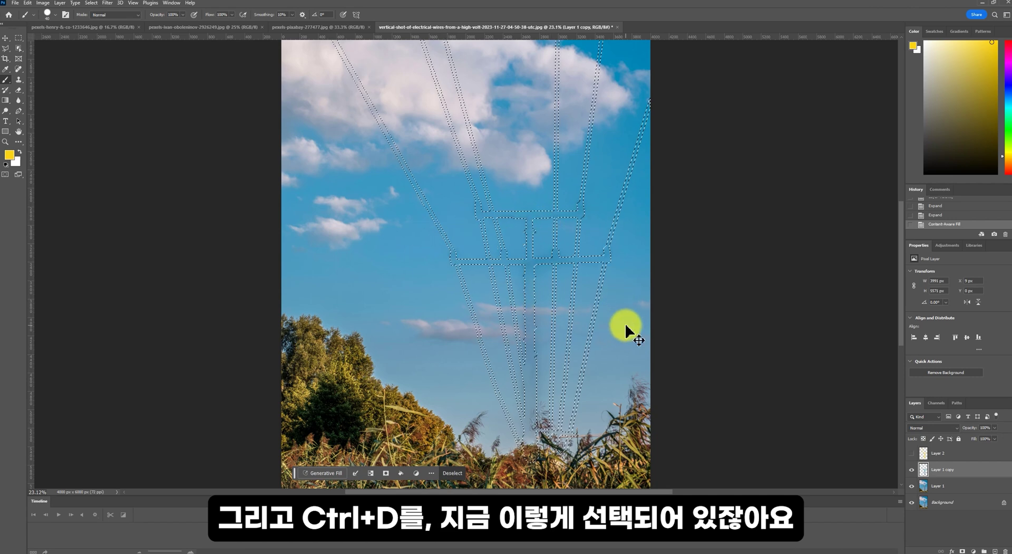
key("ctrl+d")
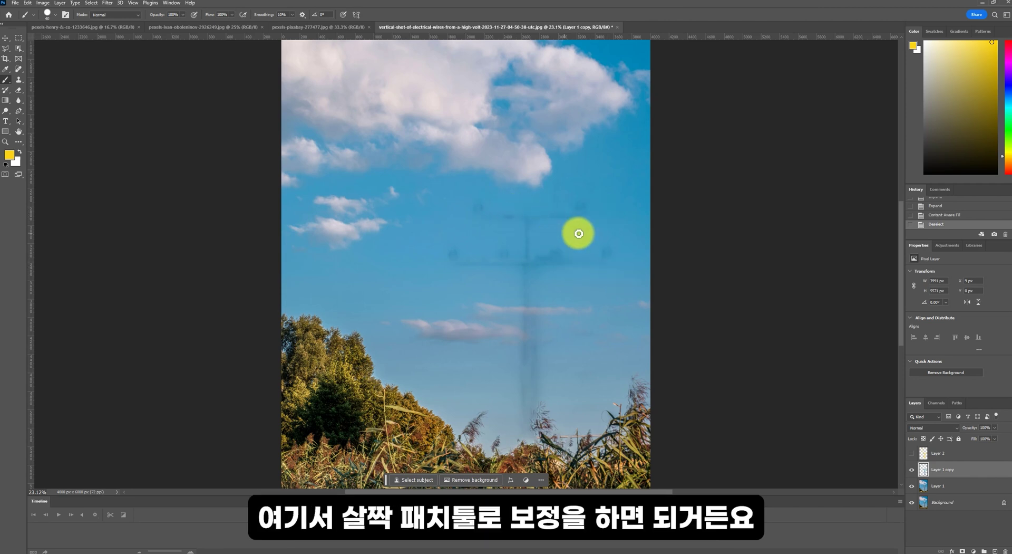
Merge Layer 1 and Layer 1 copy, and duplicate the merged layer.
left_click(968, 480)
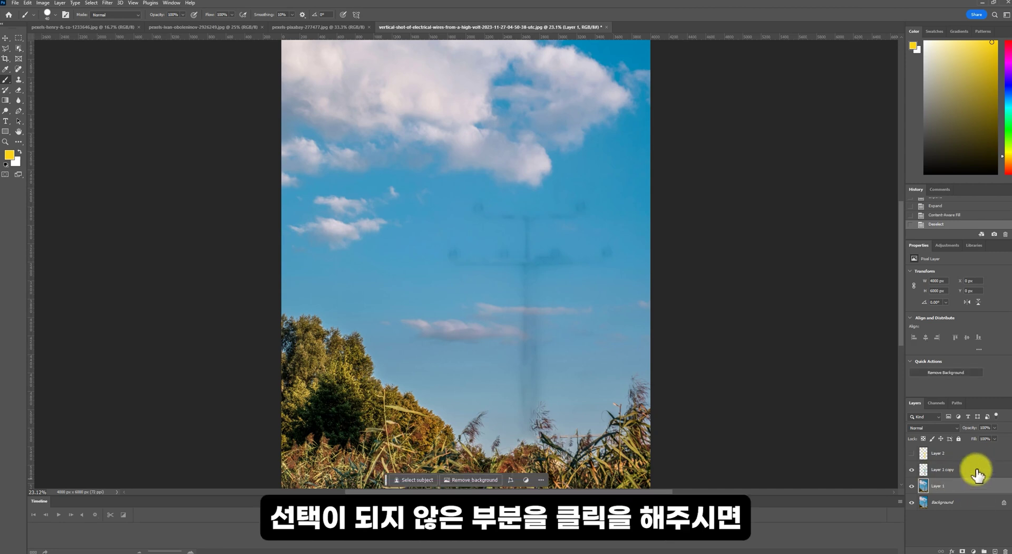
left_click(973, 471, "ctrl")
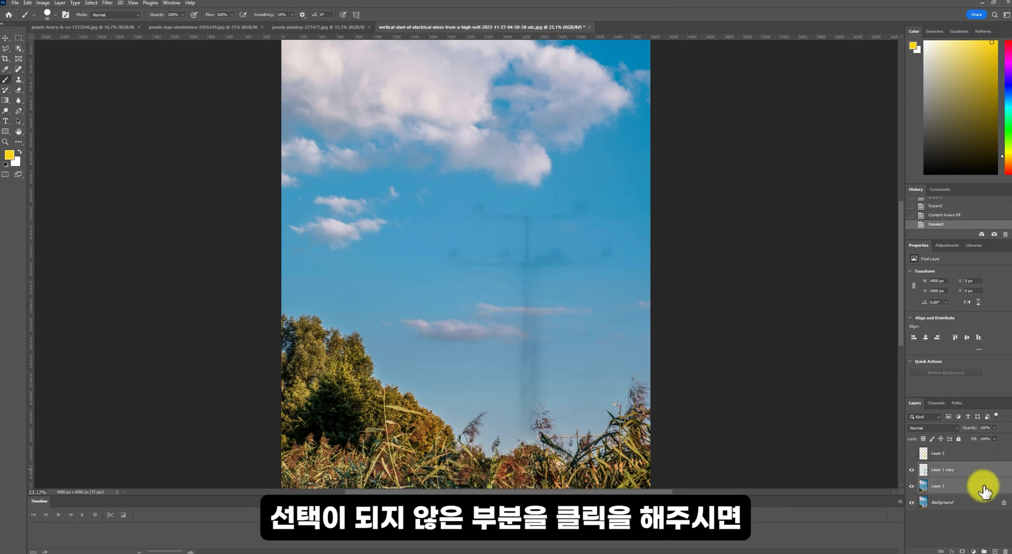
right_click(962, 470)
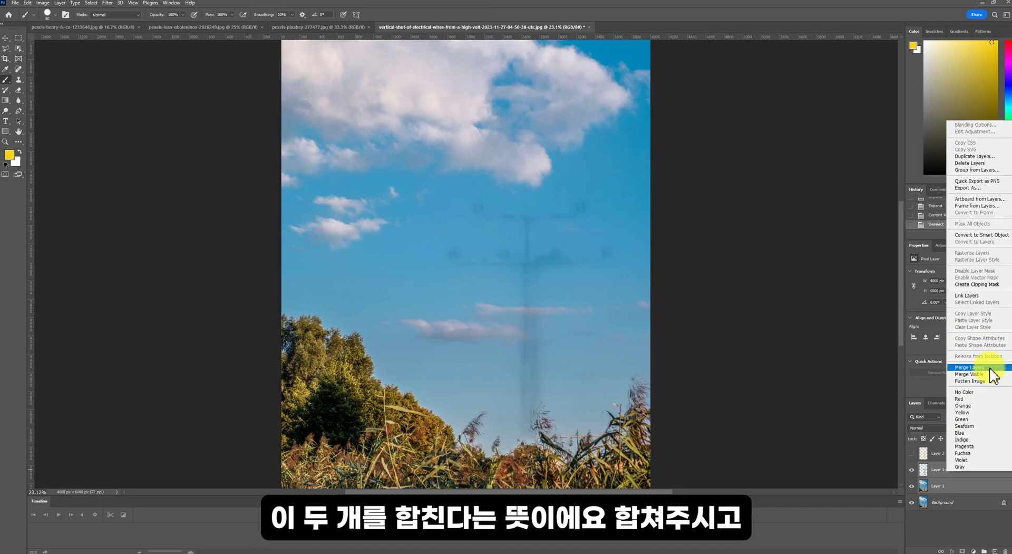
left_click(994, 372)
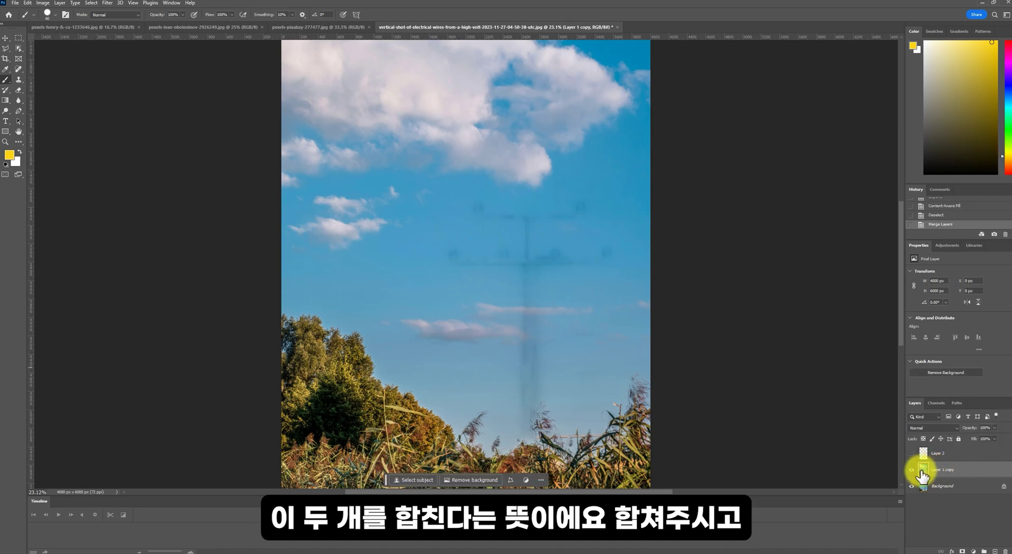
left_click_drag(965, 477, 995, 551)
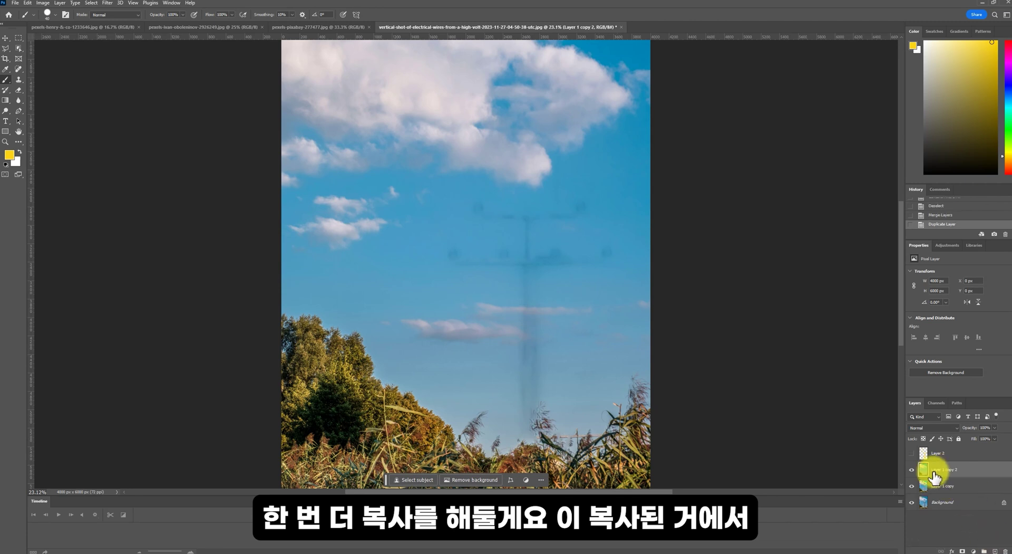
Brush over the faint pole and crossarm traces in the sky with a large Spot Healing Brush on Layer 1 copy 2.
left_click(20, 69)
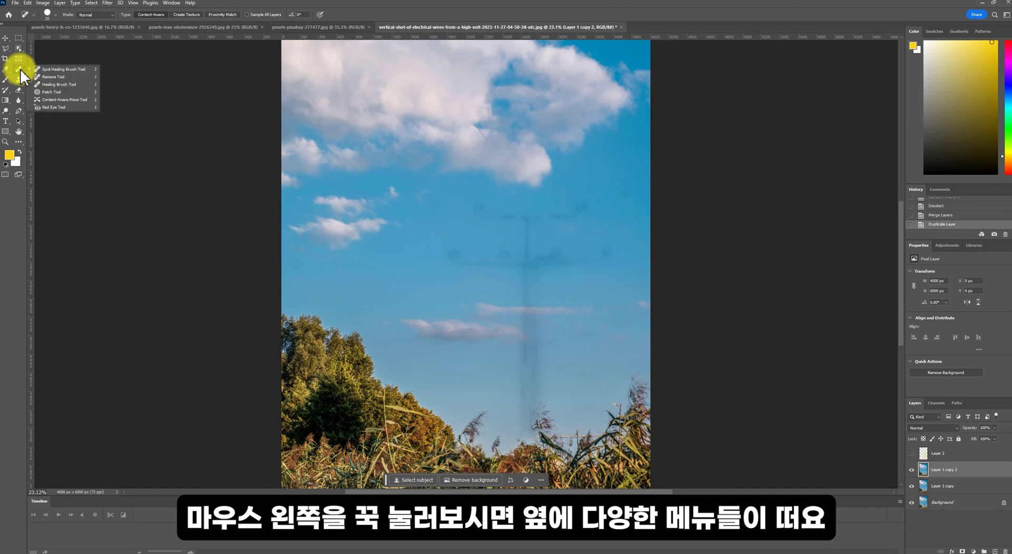
left_click(86, 69)
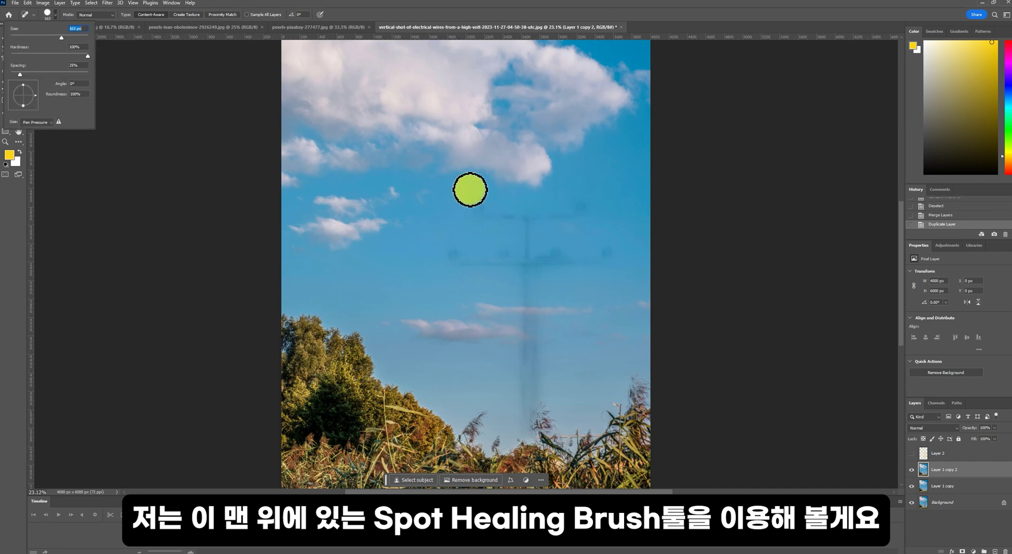
left_click(679, 23)
mouse_move(473, 207)
left_mouse_down()
mouse_move(513, 217)
mouse_move(501, 220)
left_mouse_up()
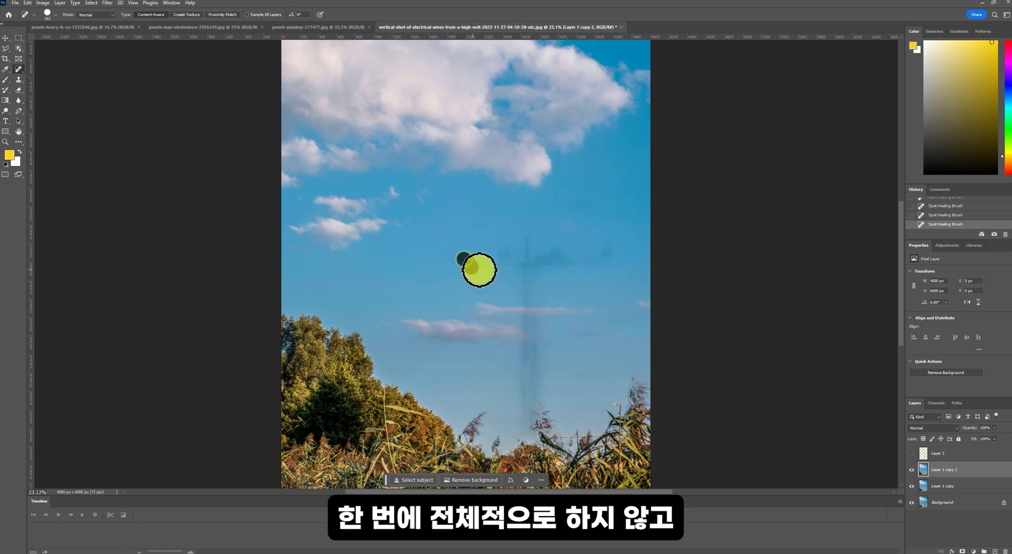
mouse_move(480, 270)
left_mouse_down()
mouse_move(500, 264)
mouse_move(431, 282)
left_mouse_up()
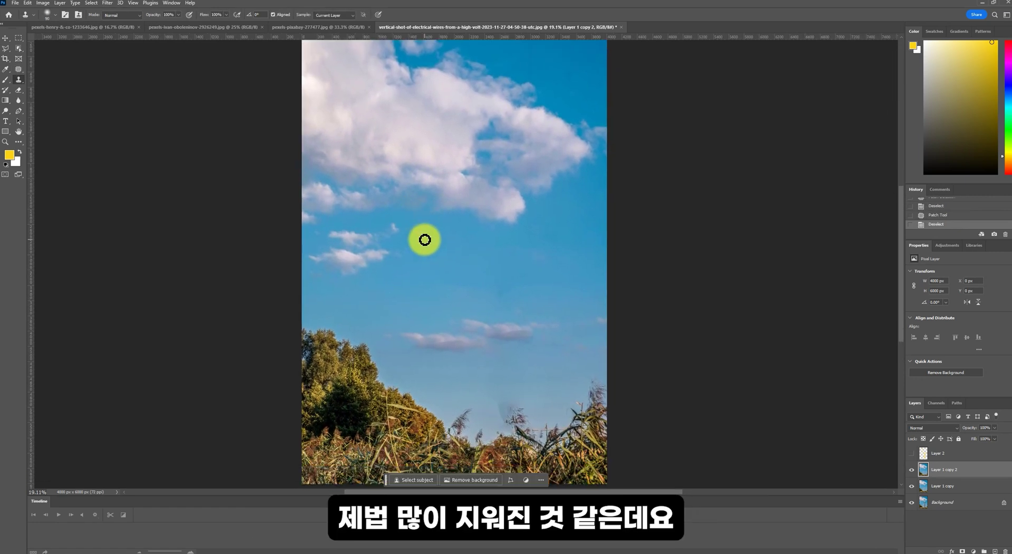
Clone clean sky over the smudge above the grass where the pole stood, using the Clone Stamp with an enlarged brush.
scroll(449, 264, "down", 2)
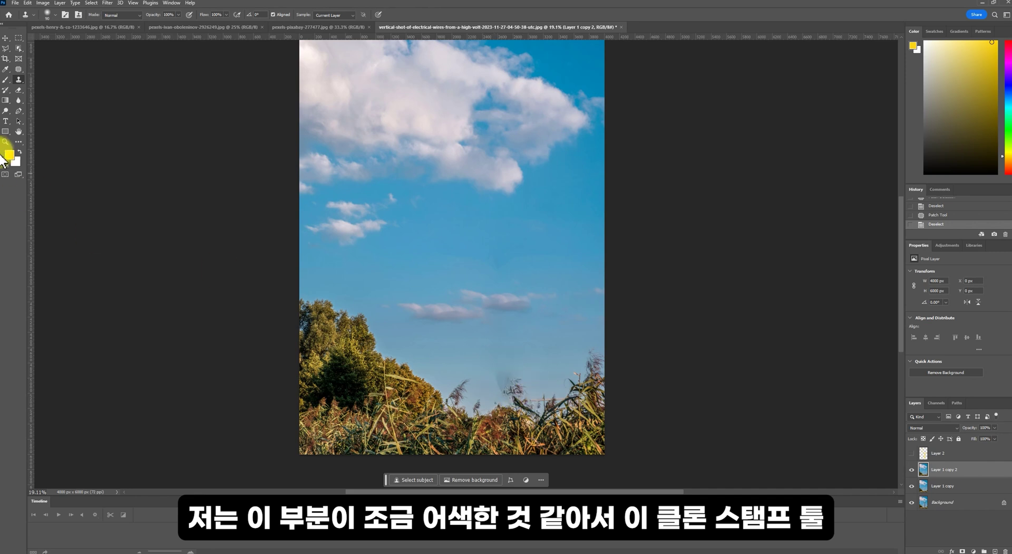
right_click(18, 80)
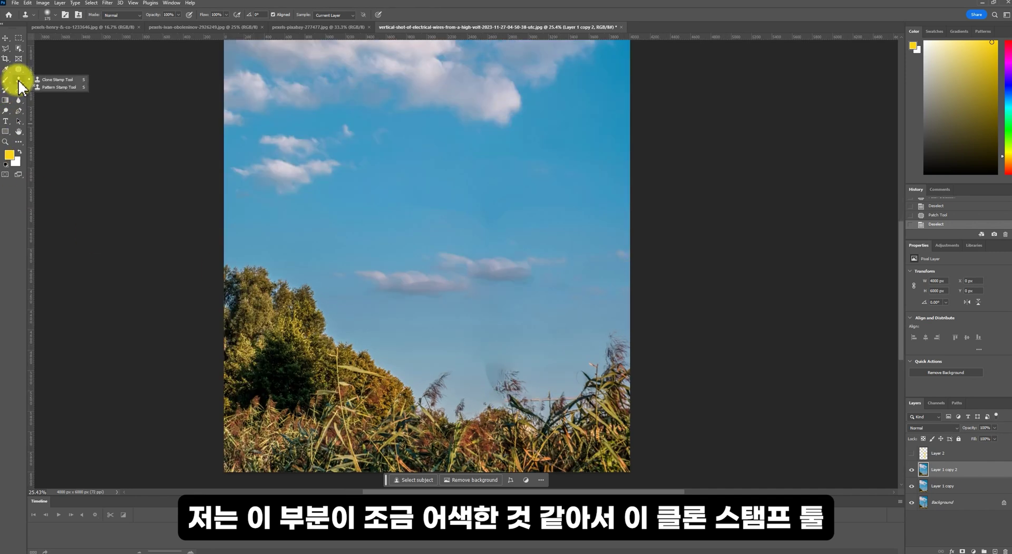
key("bracketright")
key("bracketright")
key("bracketright")
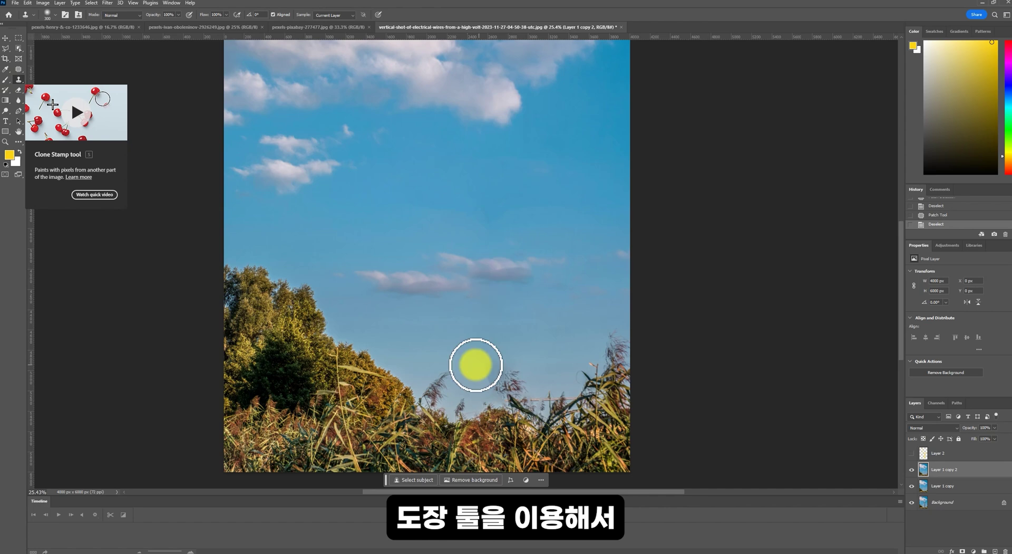
left_click(463, 333, "alt")
left_click(501, 374)
left_click(495, 386)
mouse_move(475, 353)
left_mouse_down()
mouse_move(490, 374)
mouse_move(519, 379)
left_mouse_up()
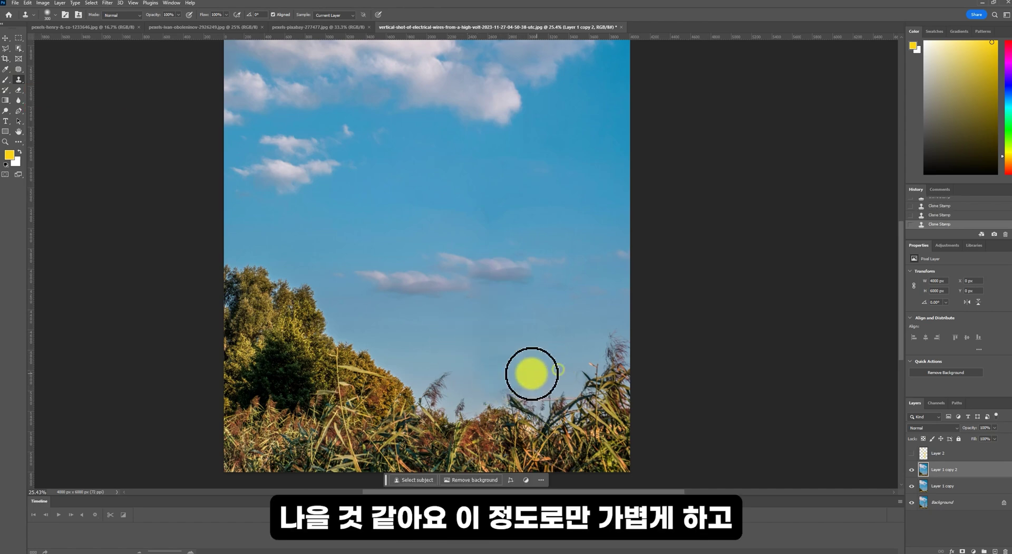
Compare the retouched photo with the original by toggling the visibility of Layer 1 copy 2 and Layer 1 copy.
scroll(527, 377, "down", 4)
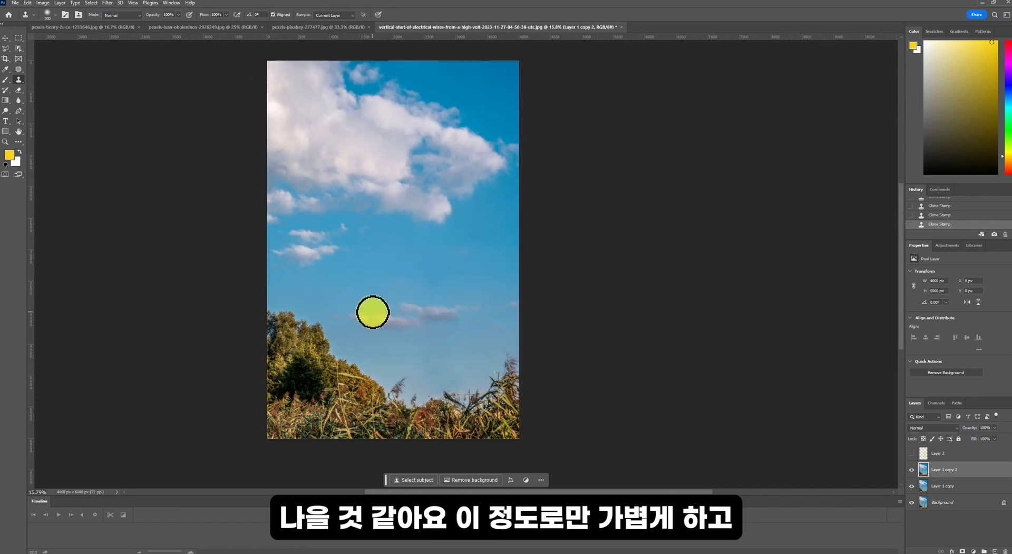
left_click_drag(418, 272, 421, 274)
left_click(951, 471)
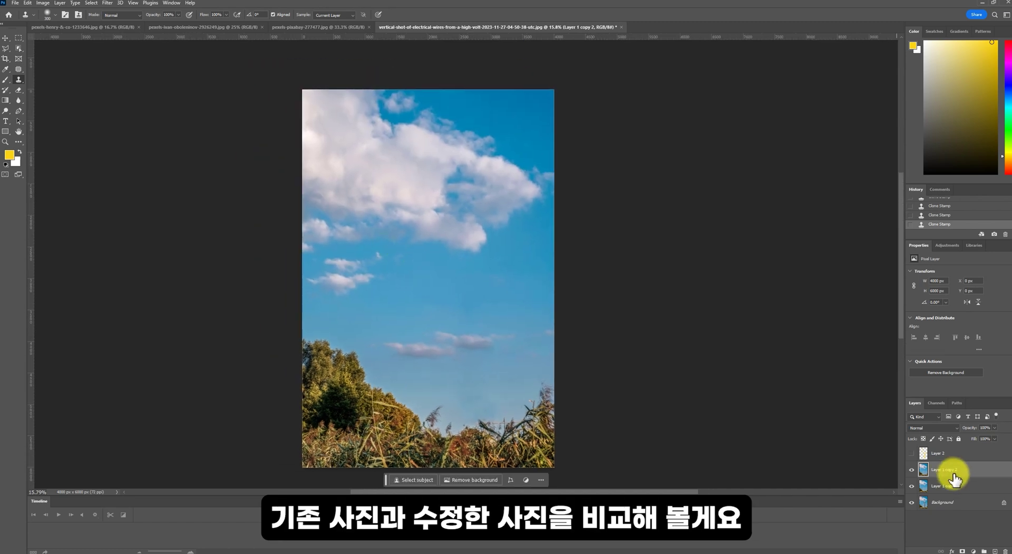
left_click(911, 469)
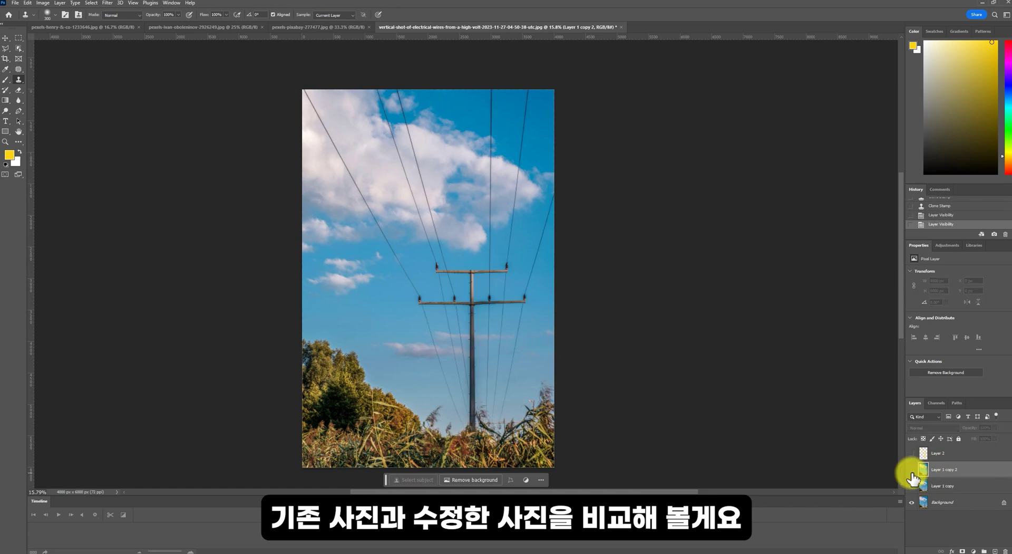
left_click(912, 485)
left_click(911, 469)
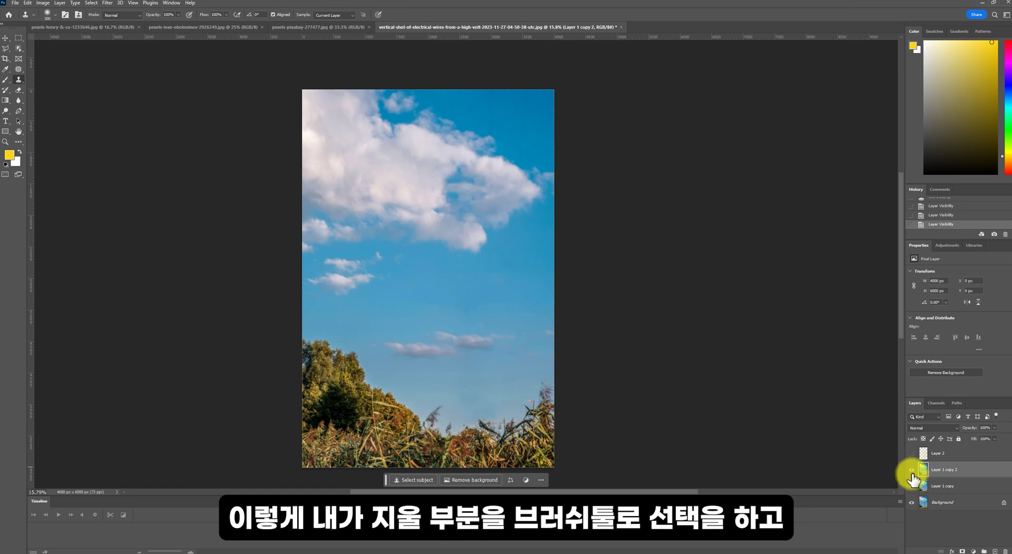
left_click(912, 469)
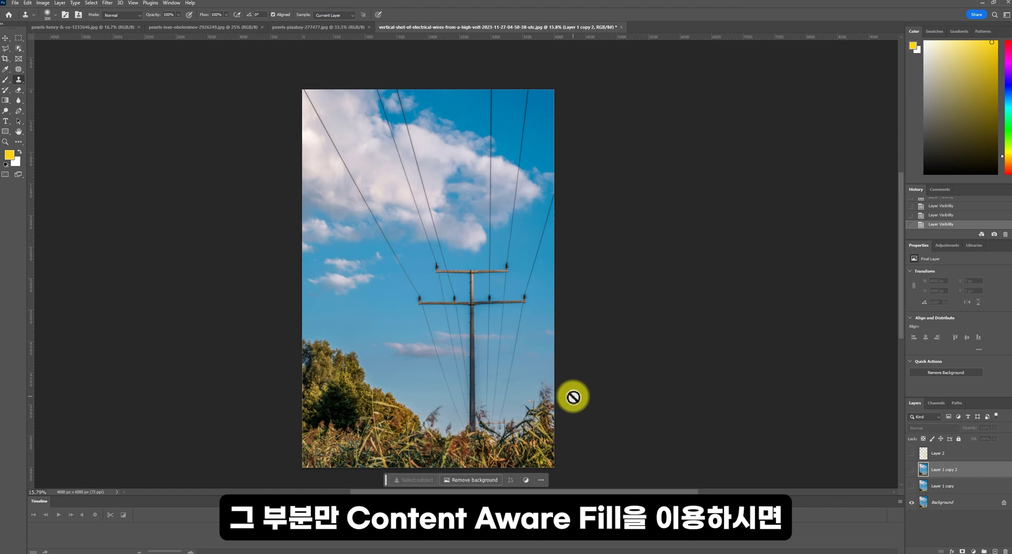
left_click(911, 469)
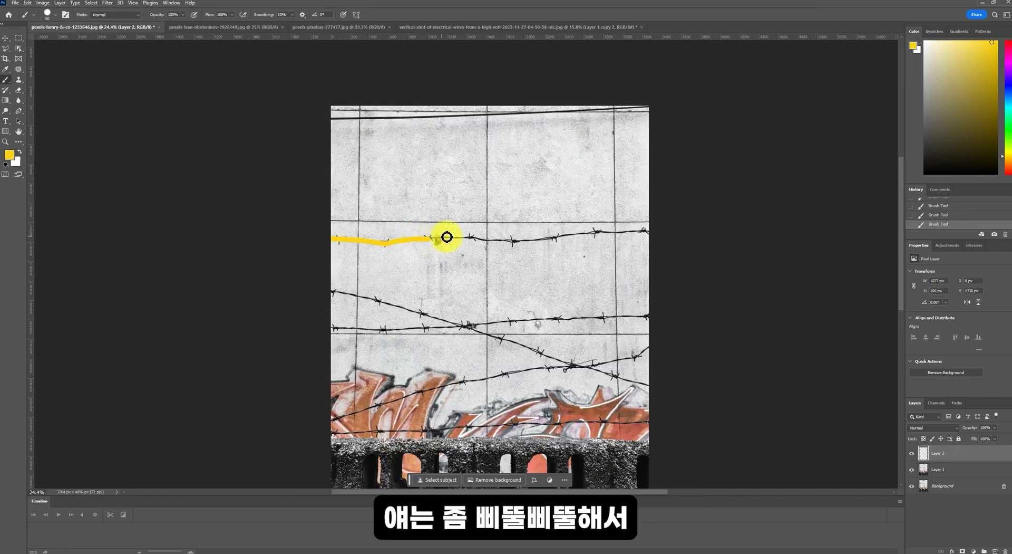
Paint yellow along the main strands of the barbed wires across the concrete wall photo on Layer 2.
left_click_drag(447, 237, 520, 242)
scroll(547, 284, "up", 7)
left_click_drag(479, 170, 730, 152)
left_click_drag(113, 266, 730, 448)
left_click_drag(730, 315, 113, 336)
left_click_drag(282, 372, 285, 287)
left_click_drag(115, 431, 733, 289)
left_click_drag(739, 436, 114, 456)
Reduce the brush size and paint over the barbs sticking out along the topmost wire.
scroll(722, 207, "up", 10)
key("bracketleft")
key("bracketleft")
key("bracketleft")
left_click_drag(735, 203, 723, 216)
left_click_drag(448, 204, 869, 174)
left_click_drag(687, 198, 694, 264)
left_click_drag(492, 231, 487, 209)
left_click_drag(295, 369, 835, 121)
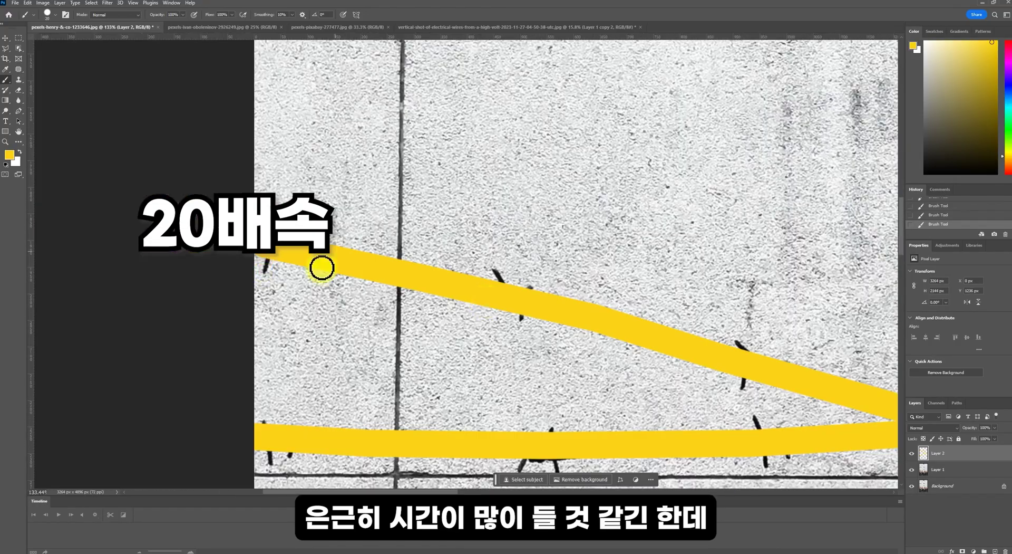
Paint yellow over the barbs along the diagonal wire and the neighbouring wires it crosses.
left_click_drag(522, 318, 497, 273)
left_click_drag(749, 380, 736, 346)
left_click_drag(846, 405, 452, 210)
left_click_drag(821, 198, 826, 246)
left_click_drag(844, 225, 558, 230)
left_click_drag(843, 311, 412, 211)
mouse_move(844, 308)
left_mouse_down()
mouse_move(540, 208)
mouse_move(498, 236)
left_mouse_up()
left_click_drag(498, 235, 600, 120)
mouse_move(476, 172)
left_mouse_down()
mouse_move(458, 222)
mouse_move(817, 379)
left_mouse_up()
left_click_drag(639, 238, 628, 274)
left_click_drag(759, 267, 672, 286)
left_click_drag(731, 283, 720, 298)
left_click_drag(614, 267, 588, 293)
Paint over the barbs on the two lowest wires running across the graffiti.
left_click_drag(232, 348, 651, 174)
left_click_drag(447, 187, 457, 248)
left_click_drag(219, 266, 226, 290)
left_click_drag(227, 280, 611, 125)
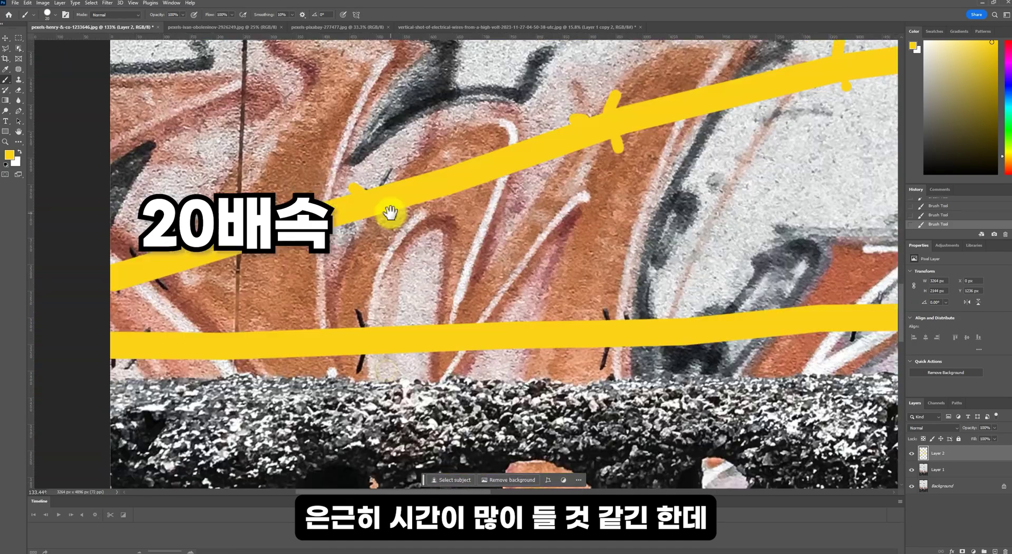
left_click_drag(836, 327, 398, 290)
left_click_drag(790, 263, 239, 269)
left_click_drag(582, 224, 586, 279)
Load Layer 2's paint as a selection and run Content-Aware Fill on Layer 1, output to a new layer.
scroll(555, 315, "down", 5)
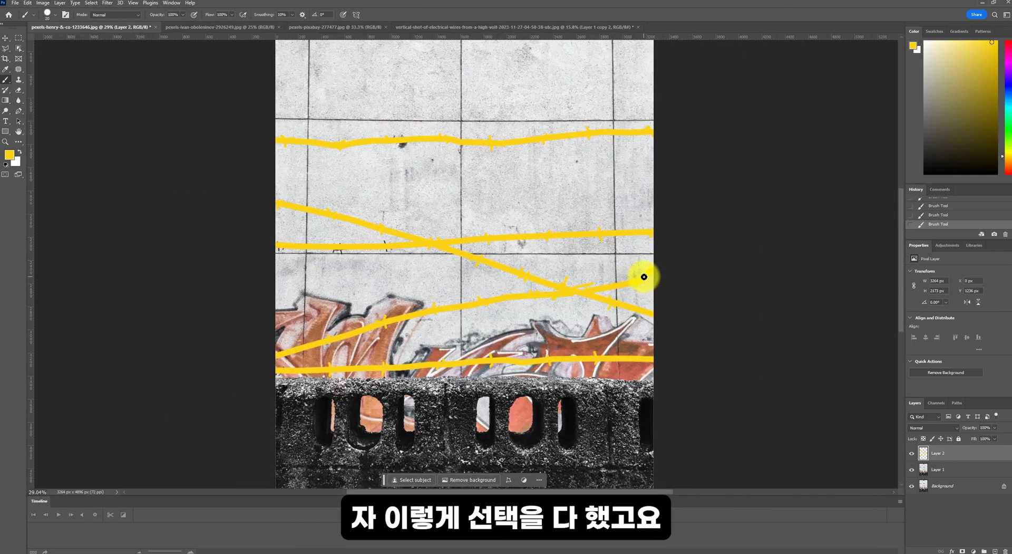
left_click(923, 454, "ctrl")
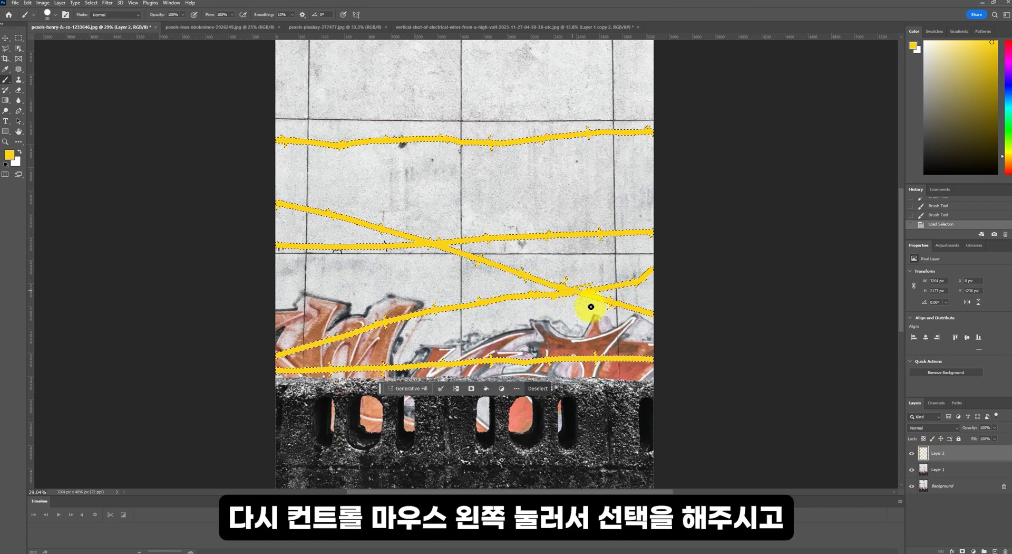
left_click(936, 470)
left_click(27, 3)
left_click(97, 142)
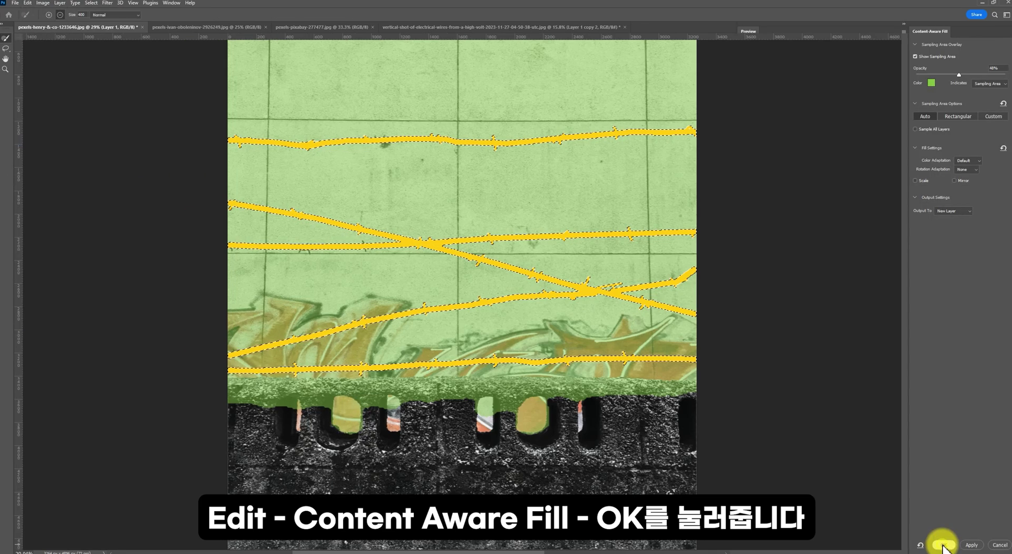
left_click(934, 533)
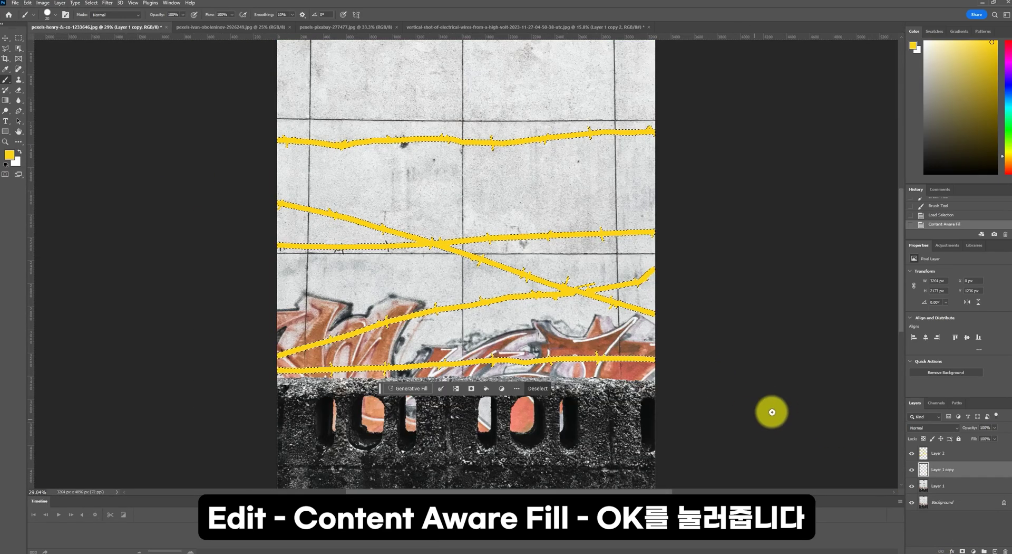
Hide the yellow paint on Layer 2 and deselect the wire selection.
left_click(913, 454)
key("ctrl+d")
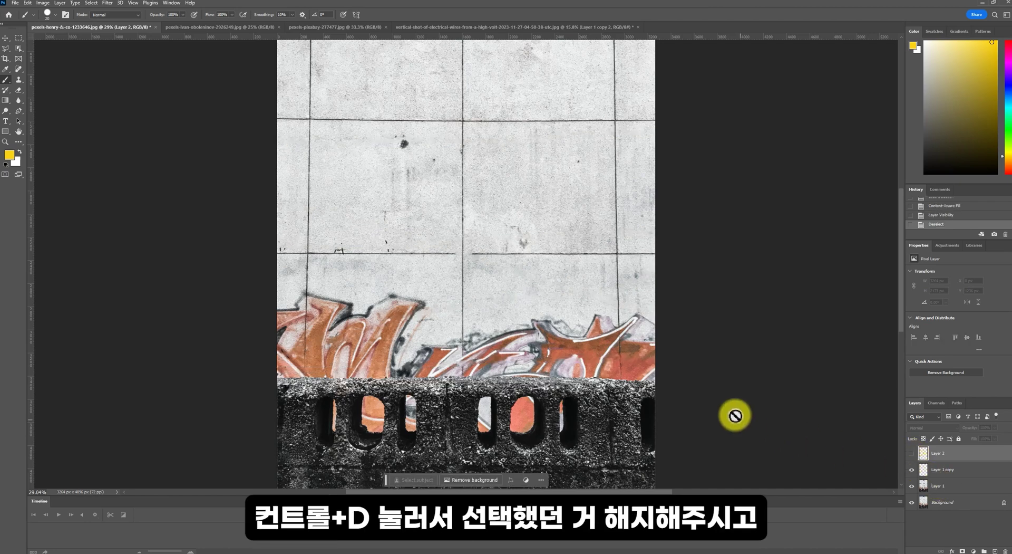
scroll(723, 346, "up", 3)
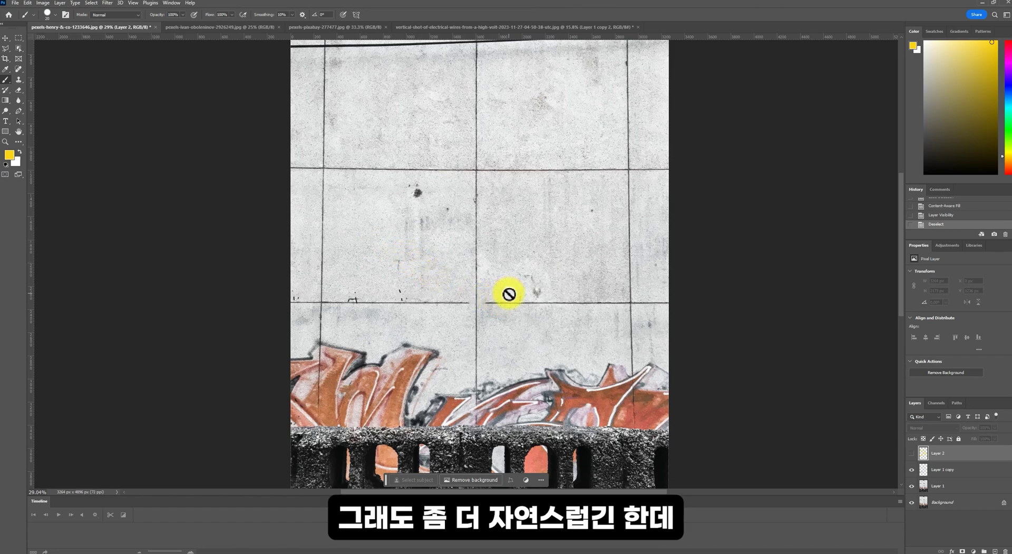
scroll(459, 308, "up", 2)
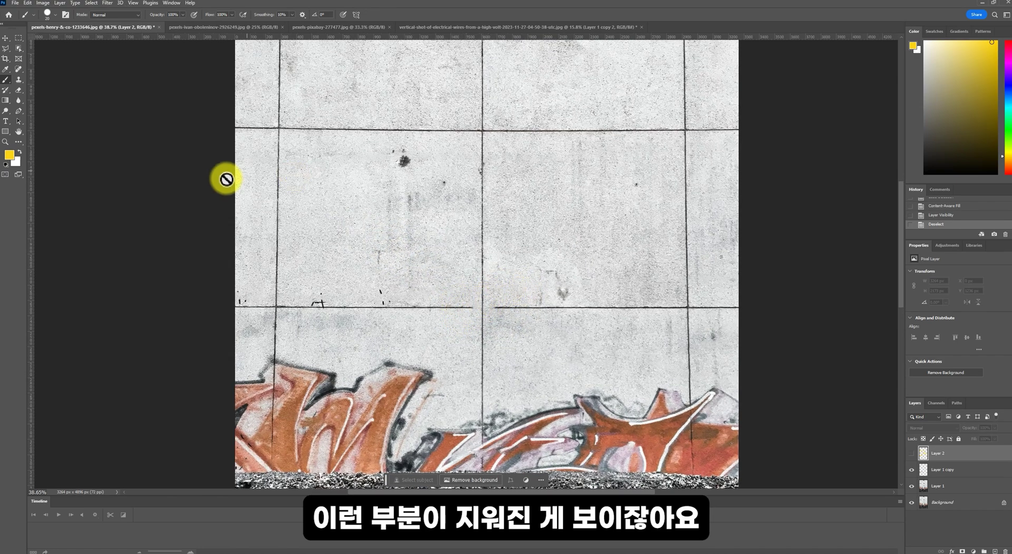
Clone clean wall texture over the leftover barb marks above the lower horizontal seam, keeping the retouch inside a rectangular selection.
left_click_drag(524, 324, 463, 282)
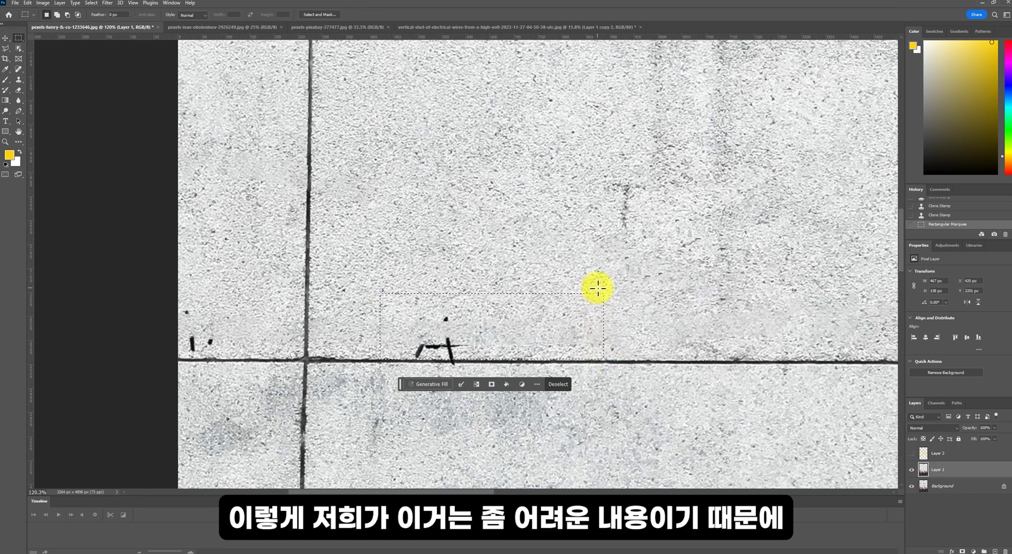
left_click(17, 80)
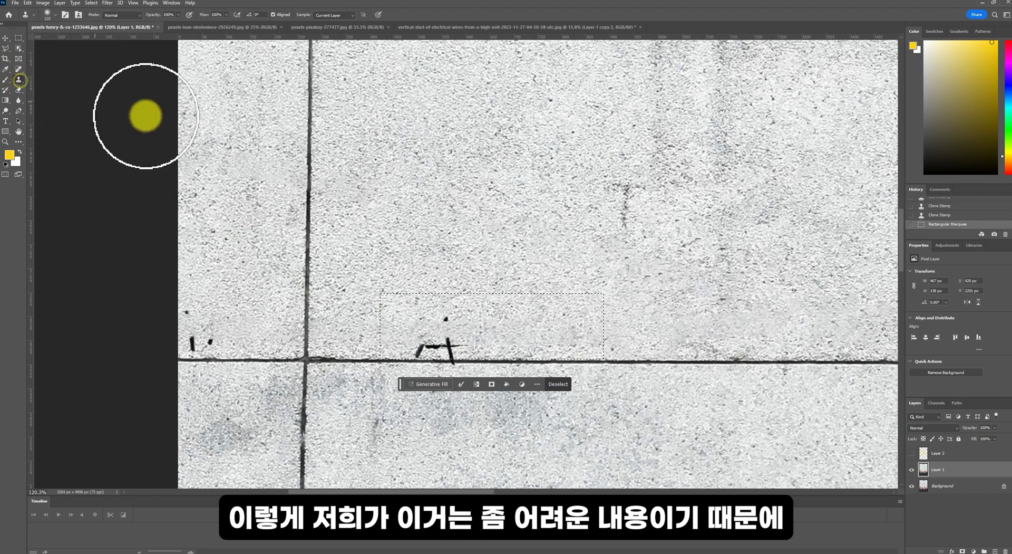
left_click(394, 179, "alt")
left_click_drag(484, 333, 502, 343)
key("ctrl+z")
left_click(468, 207, "alt")
mouse_move(452, 312)
left_mouse_down()
mouse_move(466, 344)
mouse_move(429, 347)
left_mouse_up()
left_click(449, 185, "alt")
left_click(466, 244, "alt")
left_click(513, 345)
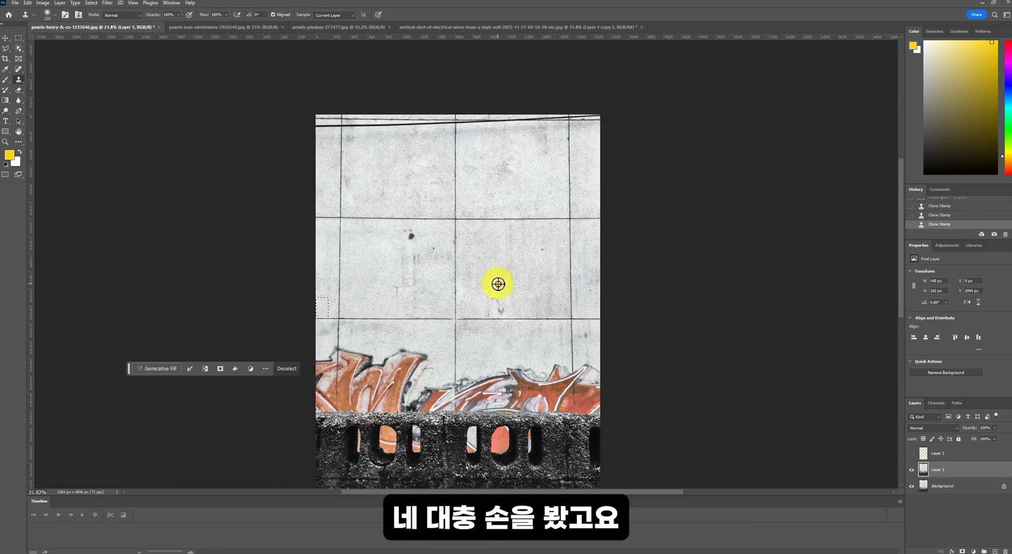
Compare the wall photo before and after the wire removal by toggling Layer 1's visibility.
left_click_drag(435, 326, 492, 282)
scroll(477, 291, "down", 1)
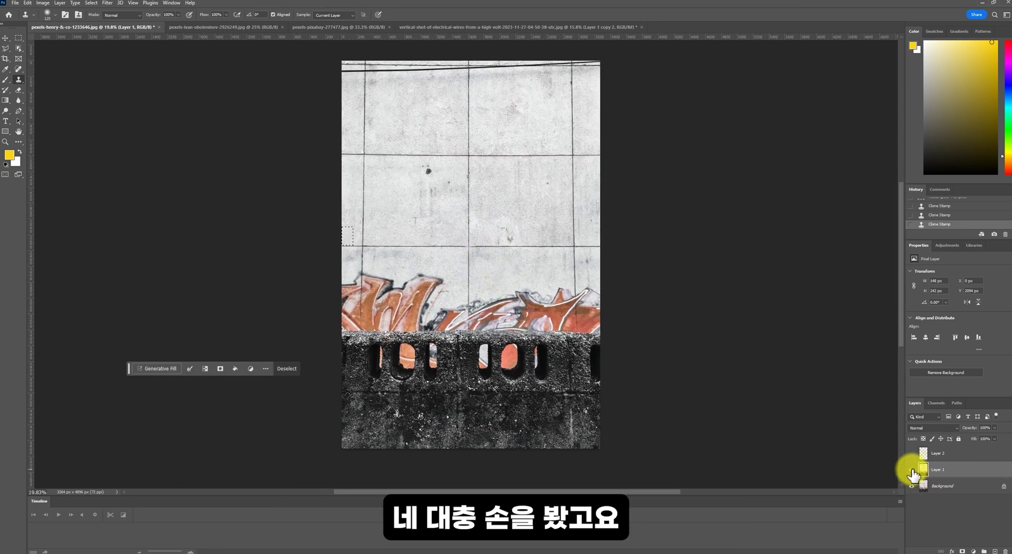
left_click(911, 470)
left_click(912, 470)
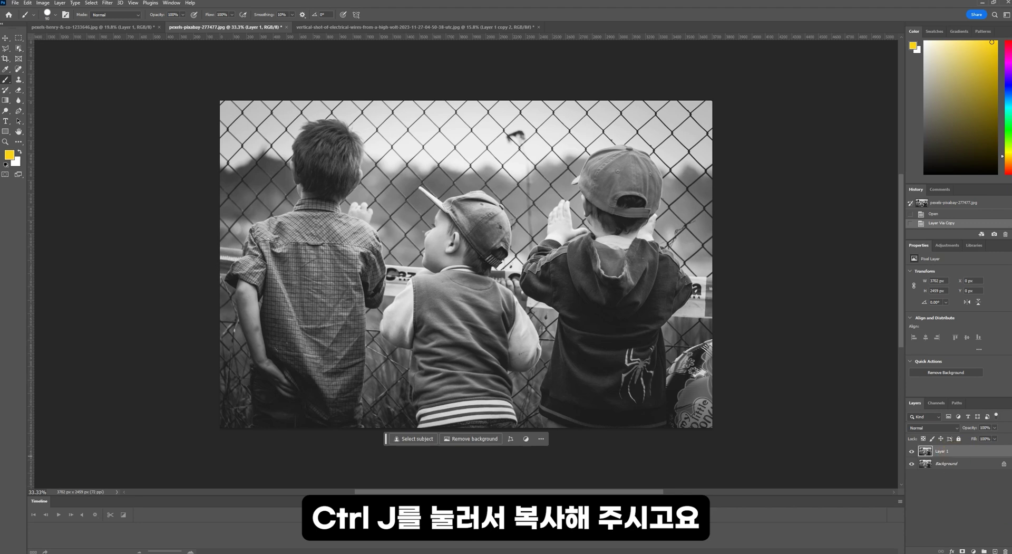
Add a new layer to the fence photo and paint yellow over the wires around the left boy's head with a smaller brush.
left_click(994, 550)
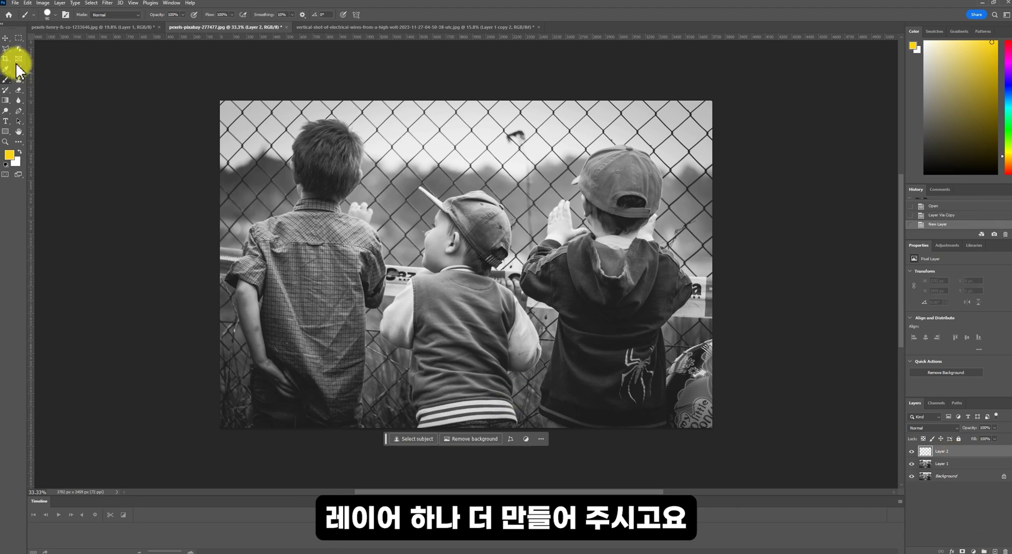
left_click(5, 79)
scroll(231, 96, "up", 5)
key("bracketleft")
key("bracketleft")
key("bracketleft")
key("bracketleft")
left_click_drag(231, 96, 324, 209)
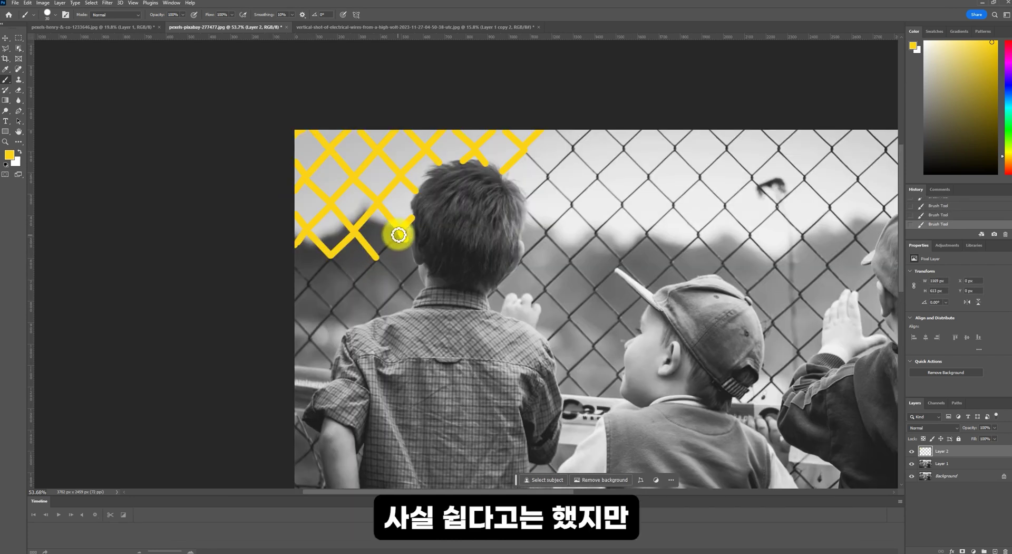
Paint yellow over the remaining fence wires beside the left boy's neck, shoulder and arm down to the photo's lower-left corner.
left_click_drag(399, 234, 378, 258)
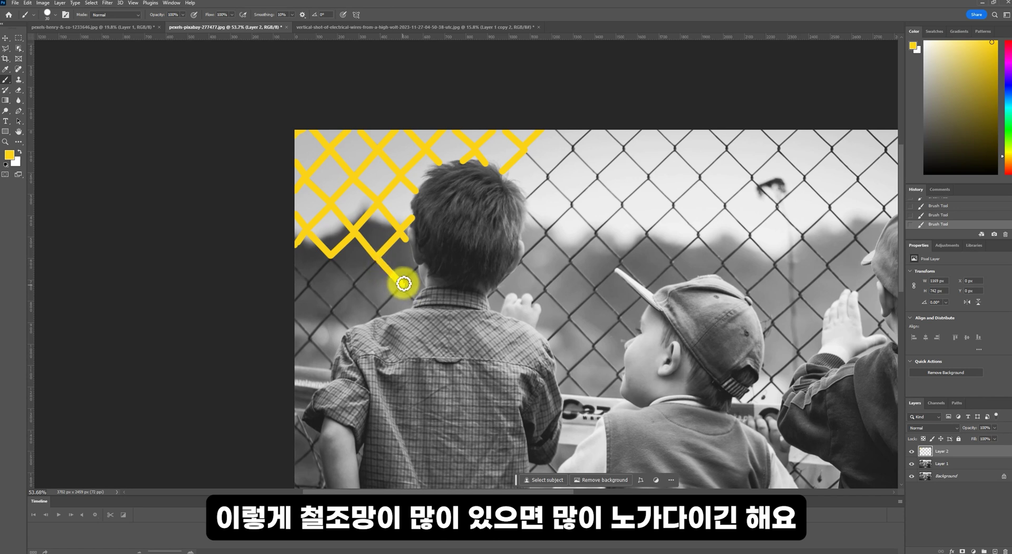
left_click_drag(417, 267, 404, 285)
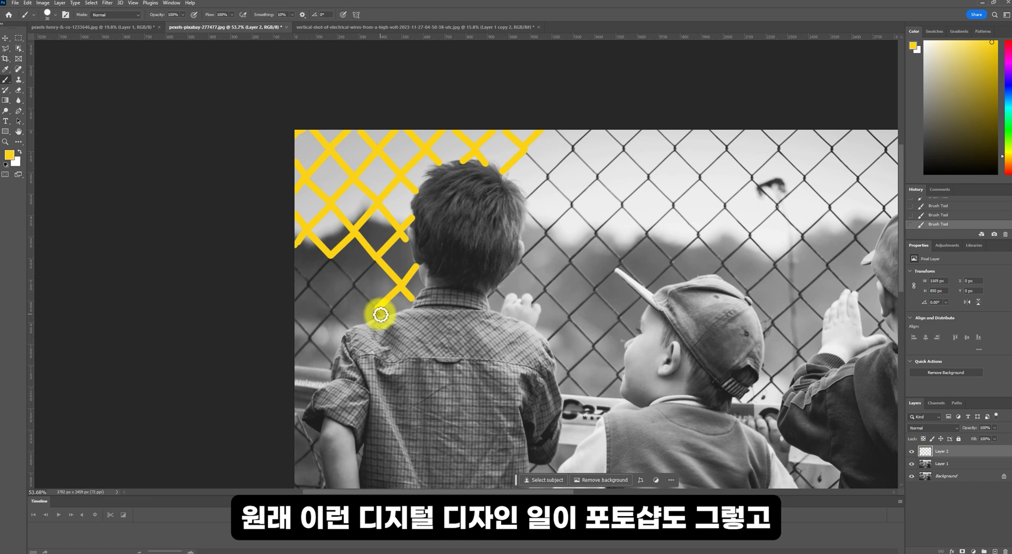
left_click(355, 284, "shift")
left_click(377, 264, "shift")
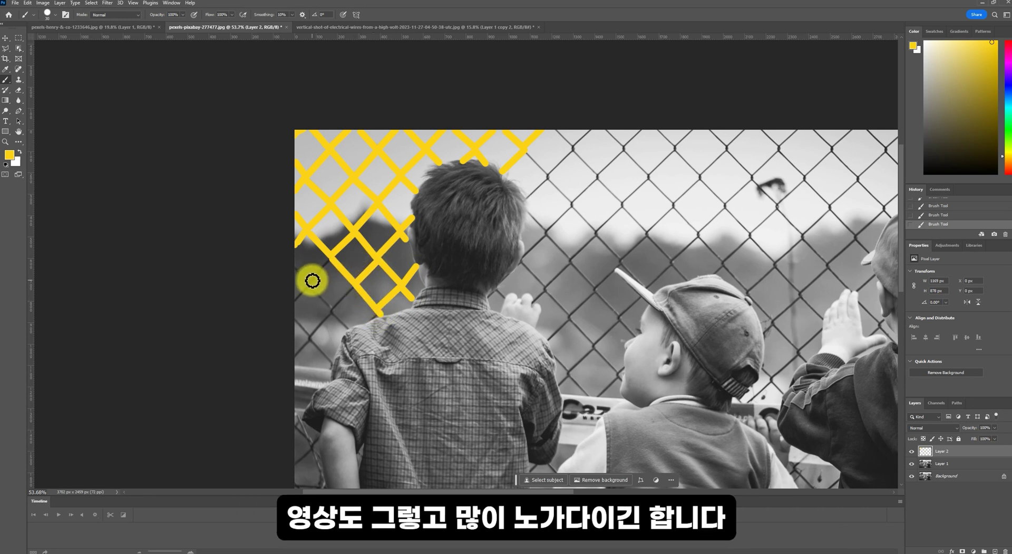
left_click_drag(306, 278, 345, 322)
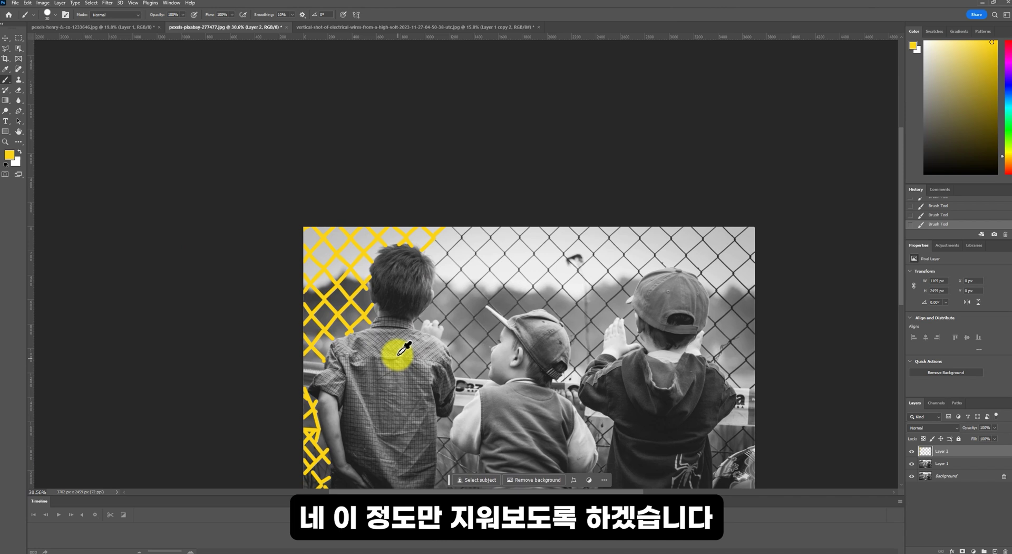
scroll(401, 349, "down", 1)
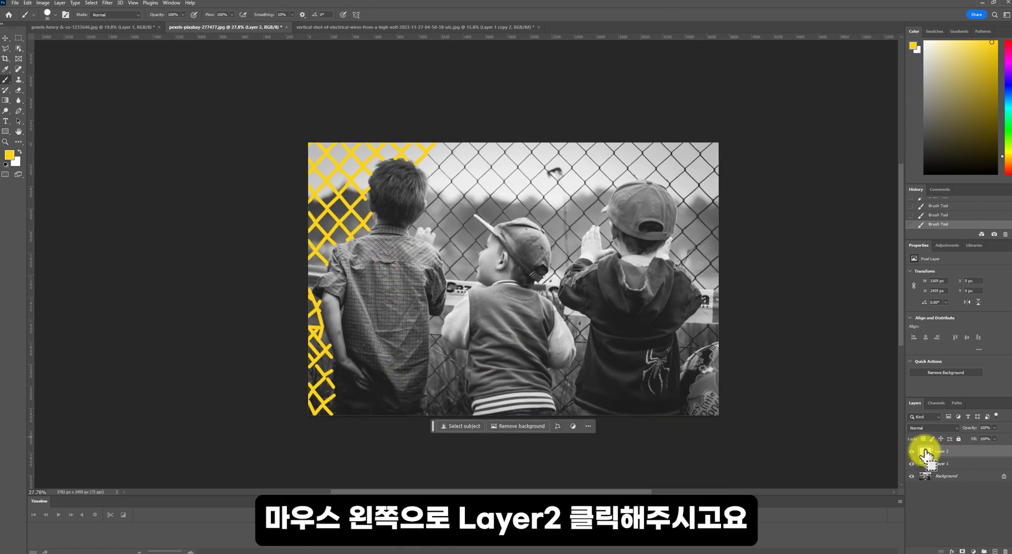
Load Layer 2's paint as a selection, hide the paint, and Content-Aware Fill Layer 1 to a new layer merged down into it.
left_click(926, 454, "ctrl")
left_click(911, 452)
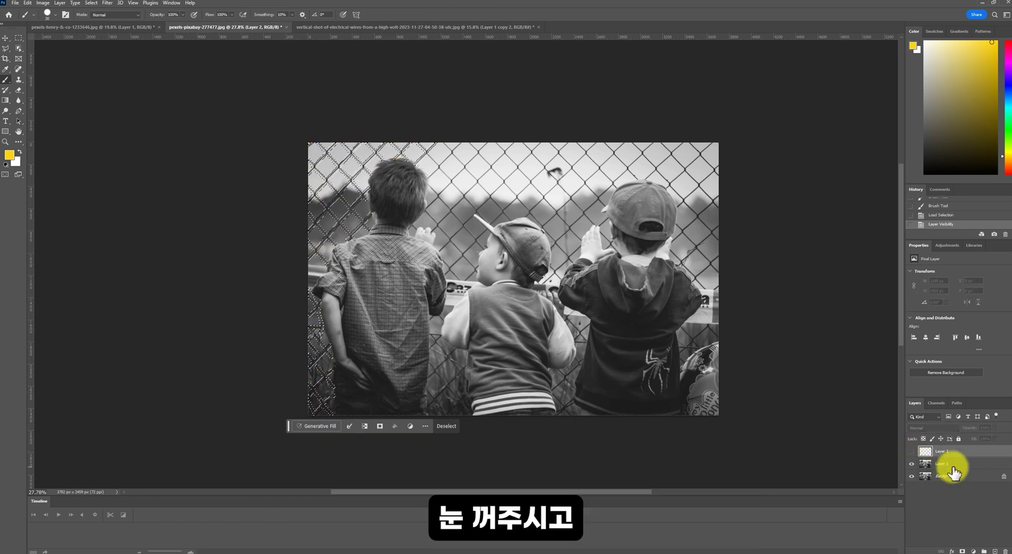
left_click(943, 464)
left_click(28, 3)
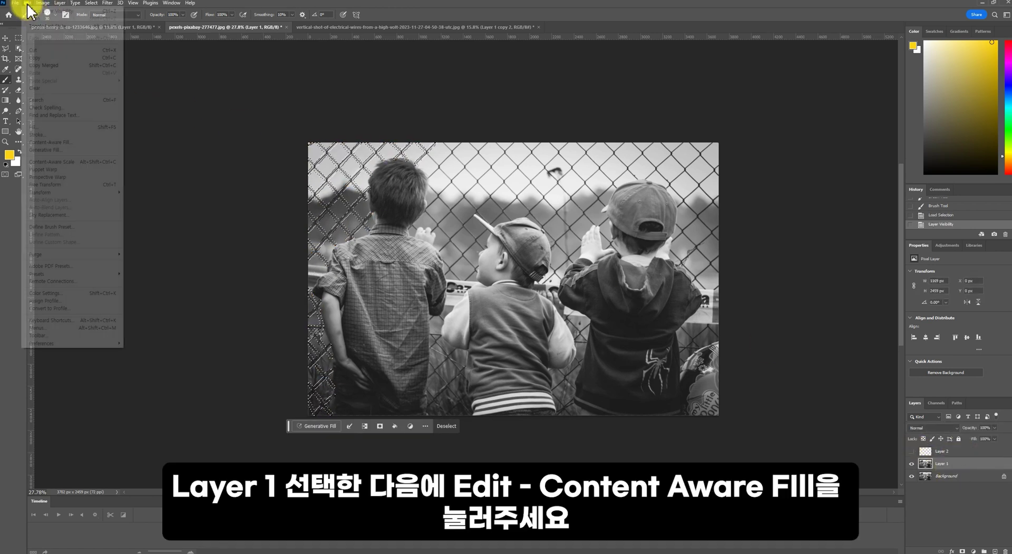
left_click(86, 143)
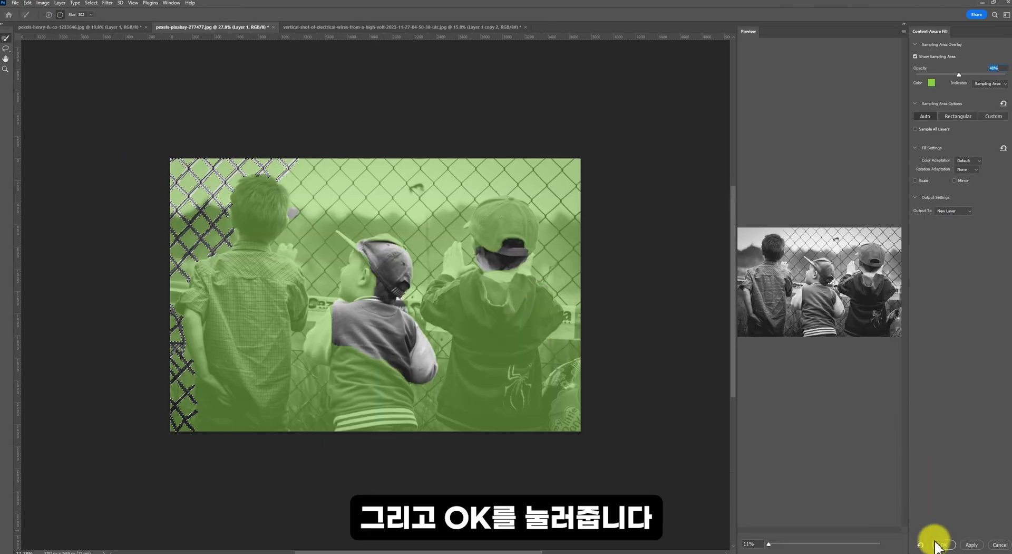
left_click(939, 545)
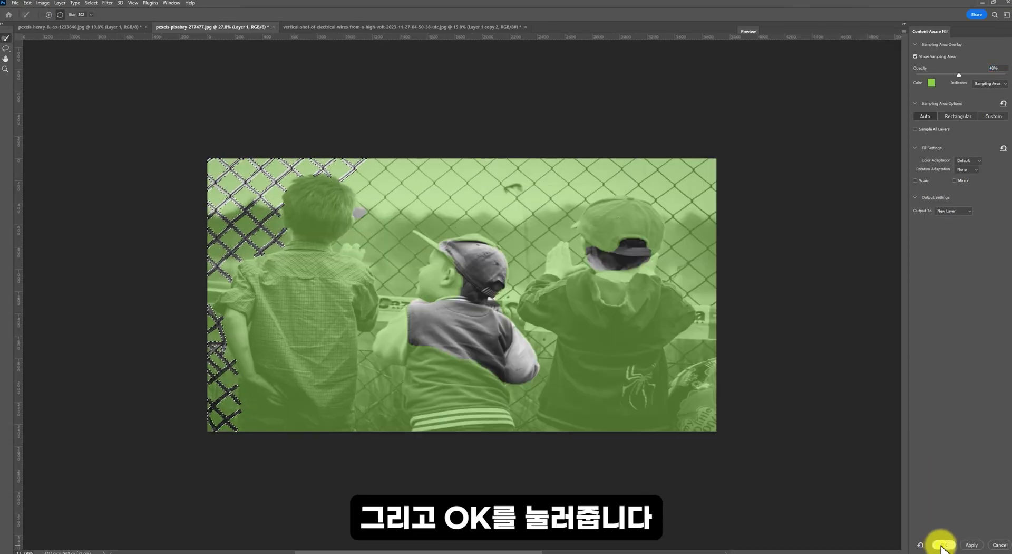
key("ctrl+d")
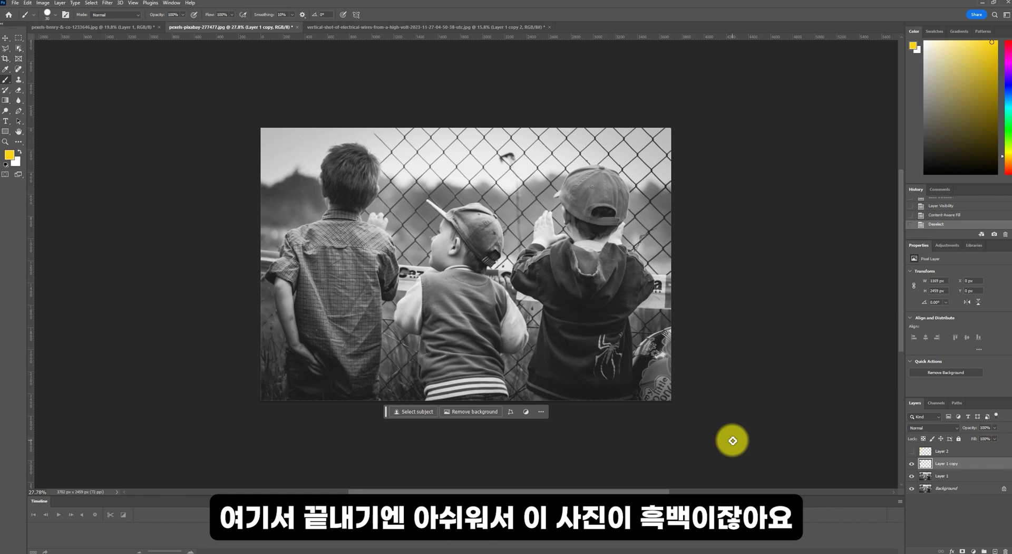
key("ctrl+e")
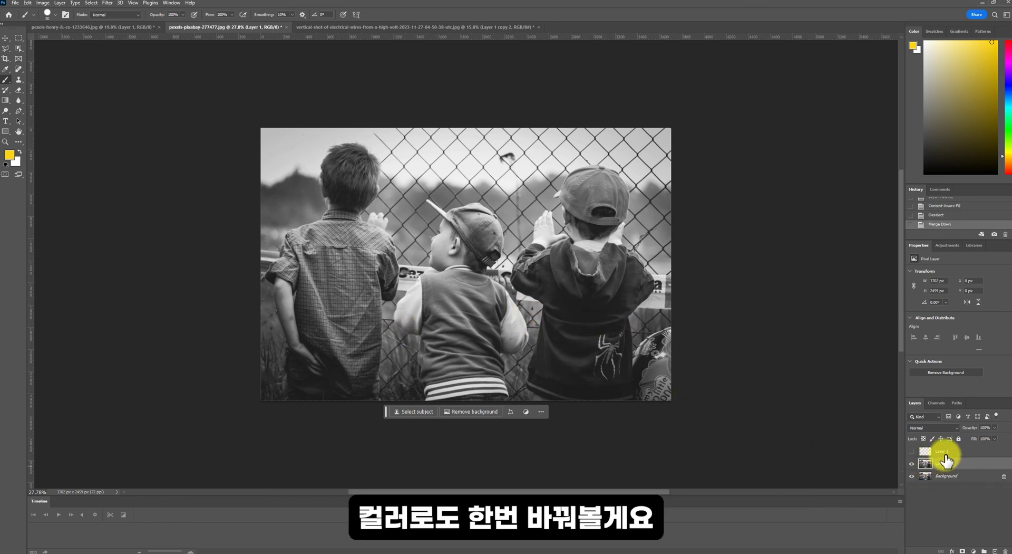
Duplicate the merged layer, colorize the photo with the Colorize neural filter output to a new layer, and compare it with the black-and-white version.
key("ctrl+j")
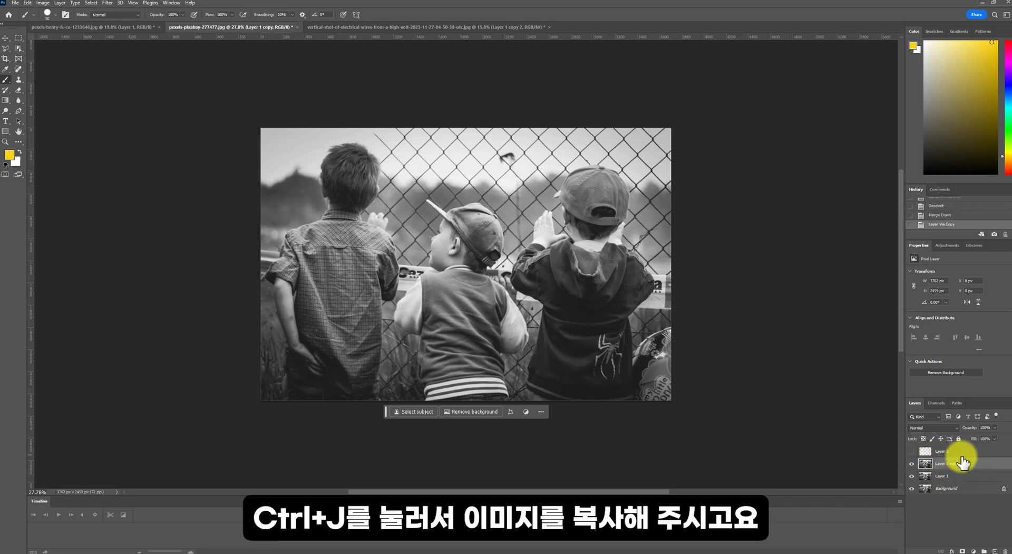
left_click(108, 3)
left_click(136, 32)
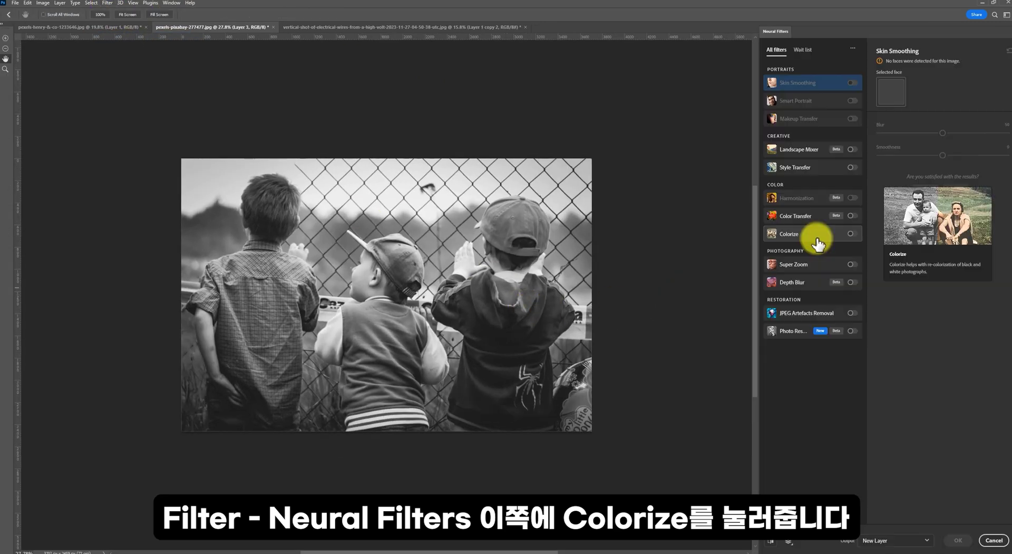
left_click(853, 234)
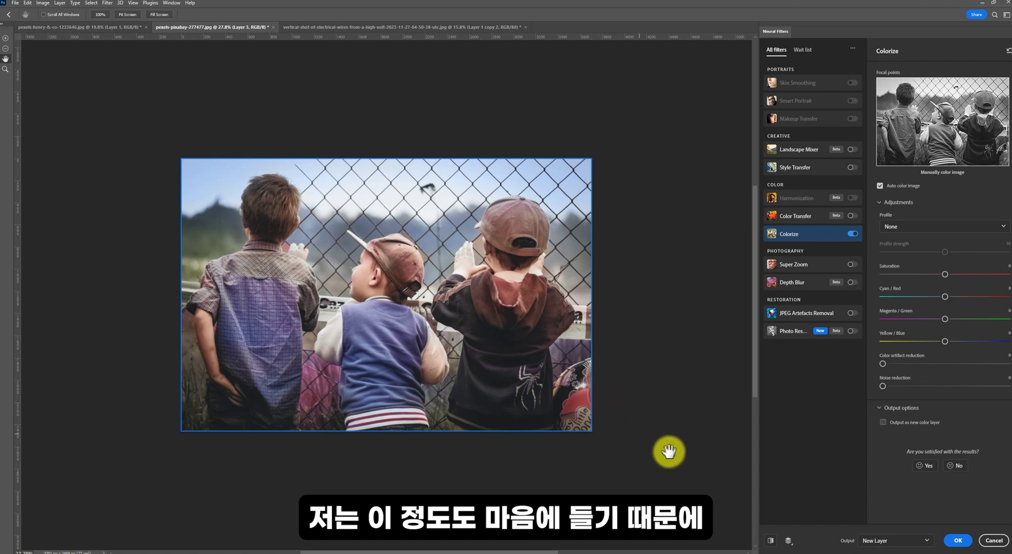
left_click(958, 541)
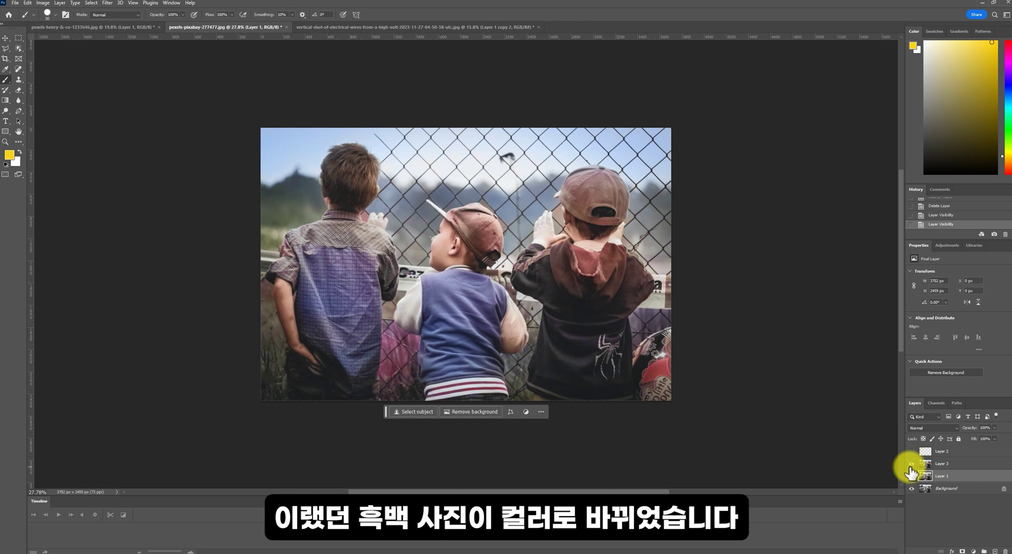
left_click(912, 464)
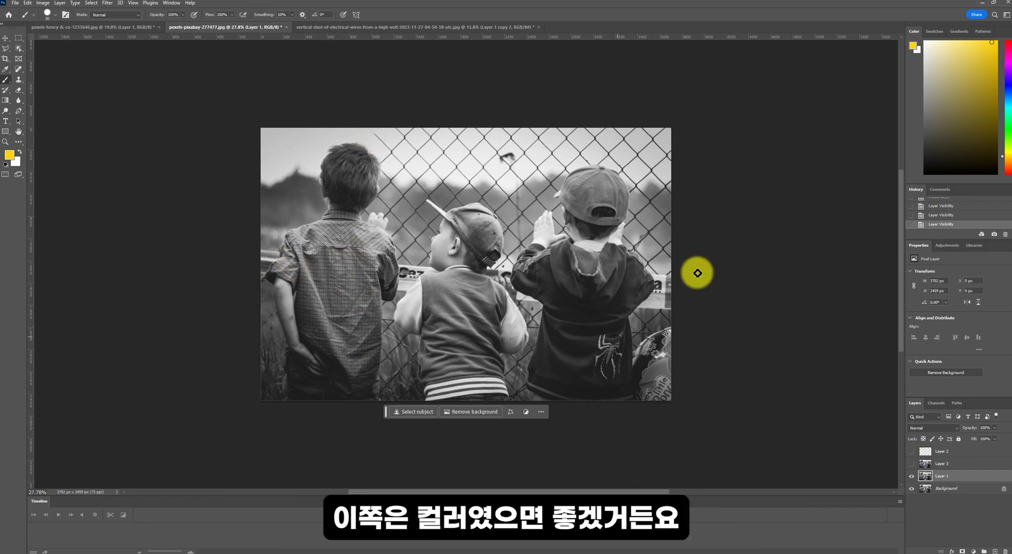
left_click(913, 464)
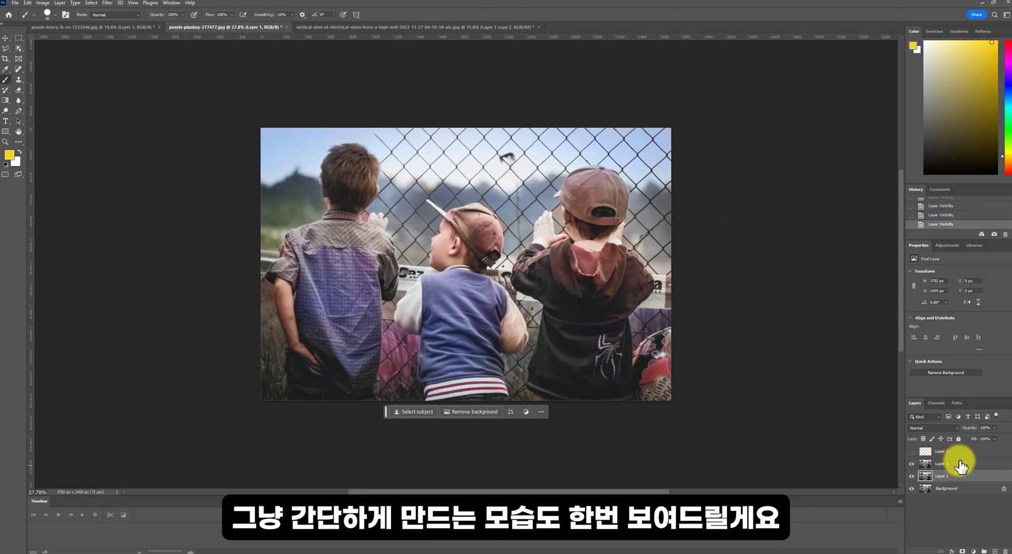
Set the Eraser to a very large Soft Round brush for use on the colorized layer.
left_click(963, 466)
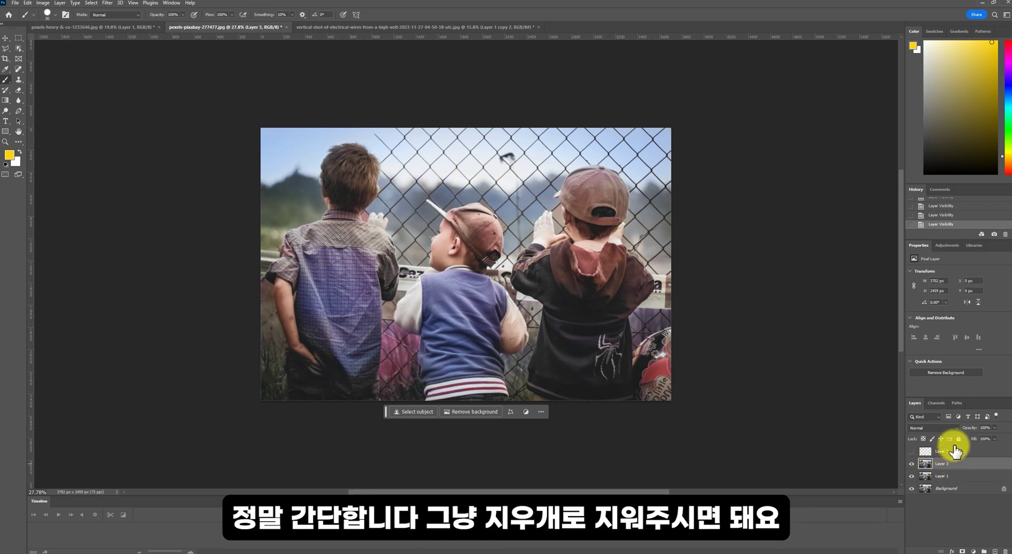
left_click(19, 91)
left_click(51, 15)
left_click(70, 124)
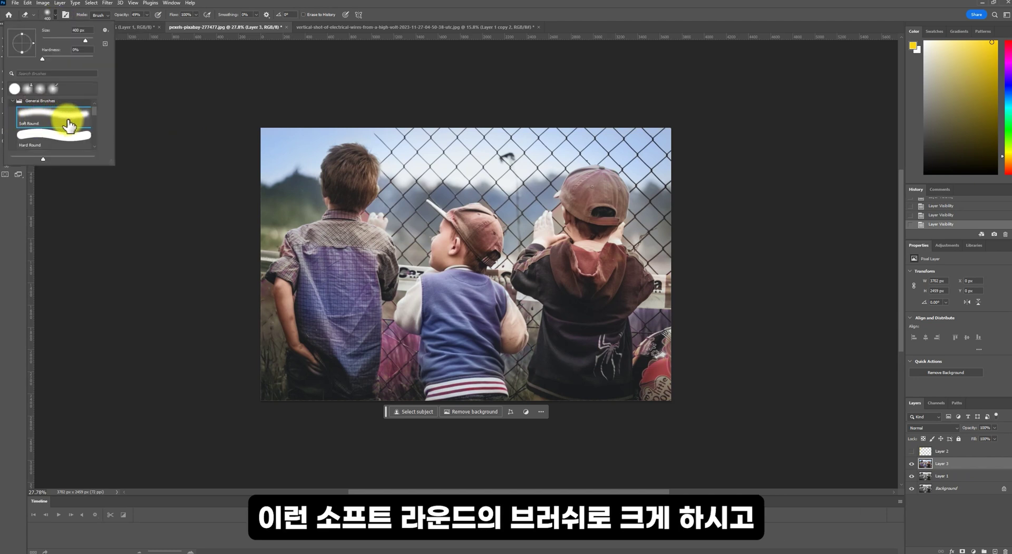
left_click_drag(85, 40, 91, 40)
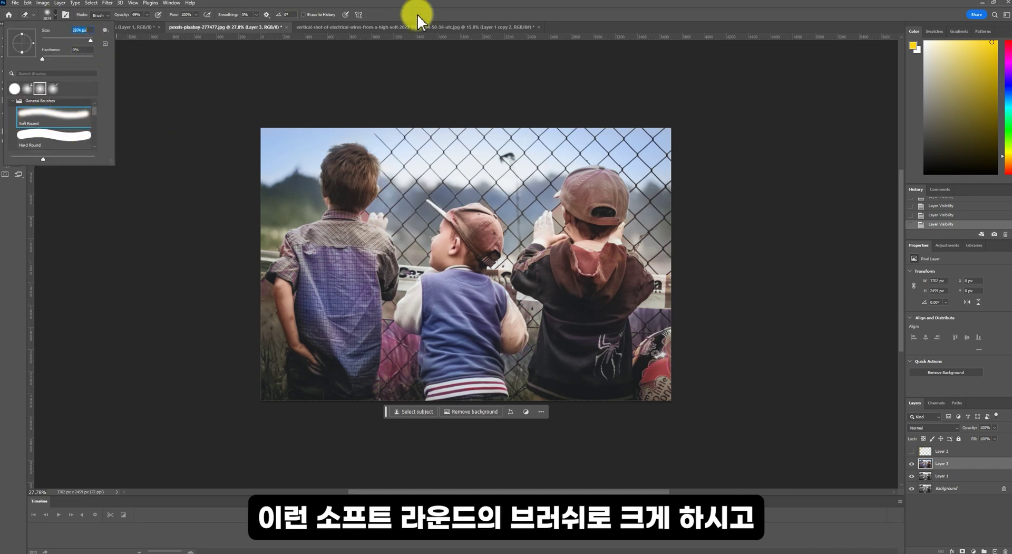
left_click(437, 10)
Reduce the eraser size and erase the colour from the left boy and the background around him, exposing the black-and-white layer.
key("bracketleft")
key("bracketleft")
key("bracketleft")
key("bracketleft")
key("bracketleft")
key("bracketleft")
key("bracketleft")
key("bracketleft")
key("bracketleft")
left_click_drag(307, 169, 281, 167)
mouse_move(327, 119)
left_mouse_down()
mouse_move(314, 181)
mouse_move(351, 113)
mouse_move(292, 207)
left_mouse_up()
mouse_move(328, 140)
left_mouse_down()
mouse_move(325, 281)
mouse_move(339, 379)
left_mouse_up()
key("bracketleft")
key("bracketleft")
mouse_move(307, 79)
left_mouse_down()
mouse_move(270, 169)
mouse_move(278, 112)
mouse_move(402, 139)
mouse_move(393, 118)
left_mouse_up()
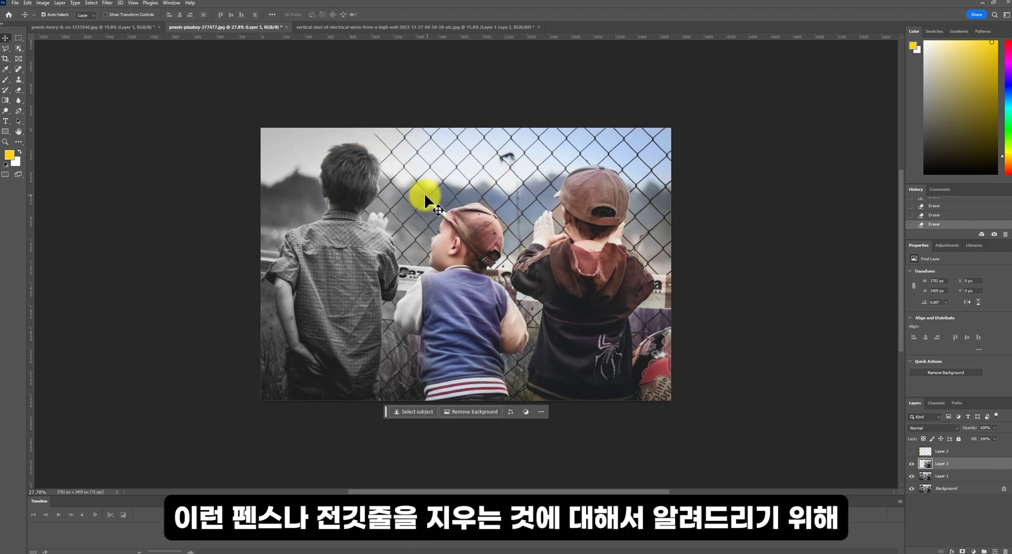
Compare the sky and wall photos before and after retouching by toggling their edited layers.
left_click(435, 27)
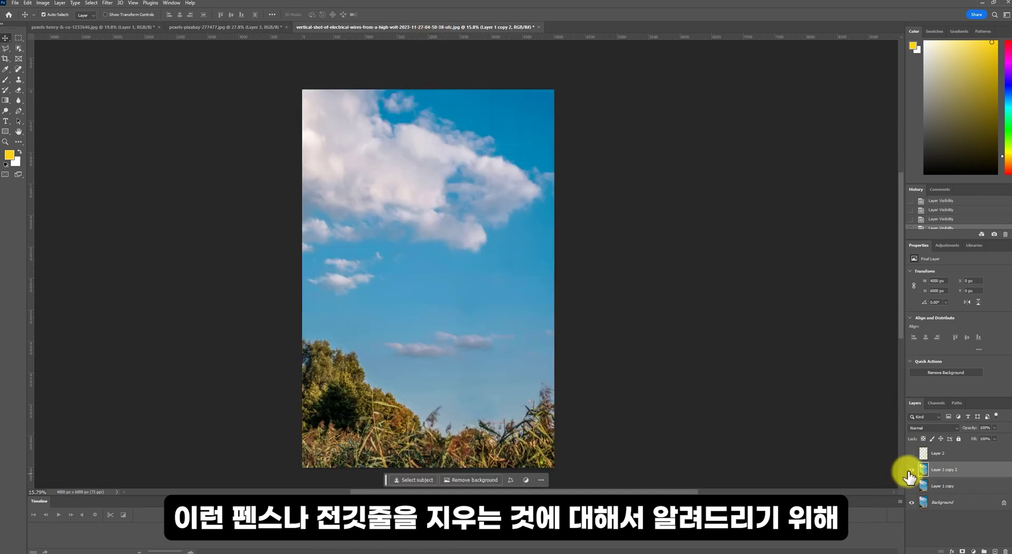
left_click(911, 469)
left_click(911, 470)
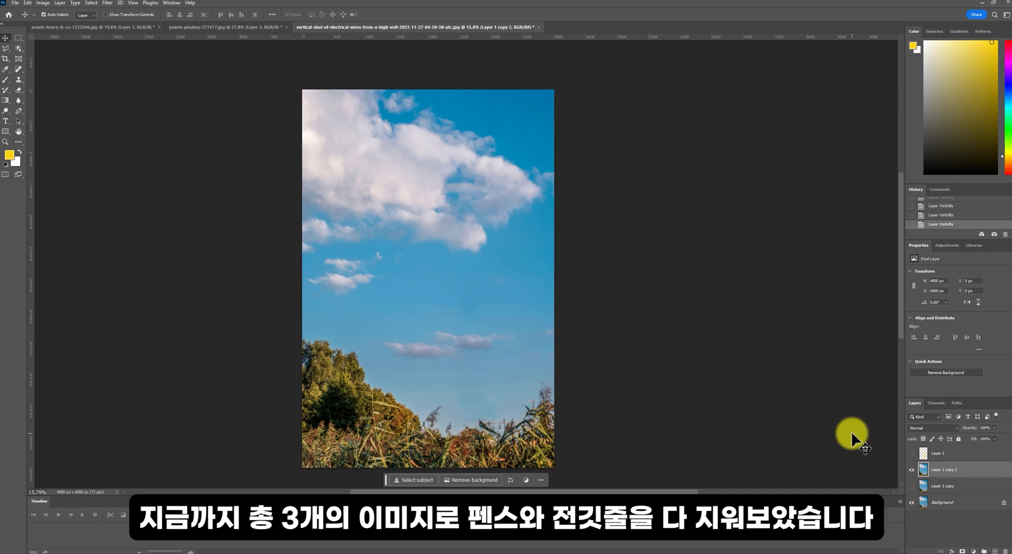
left_click(92, 27)
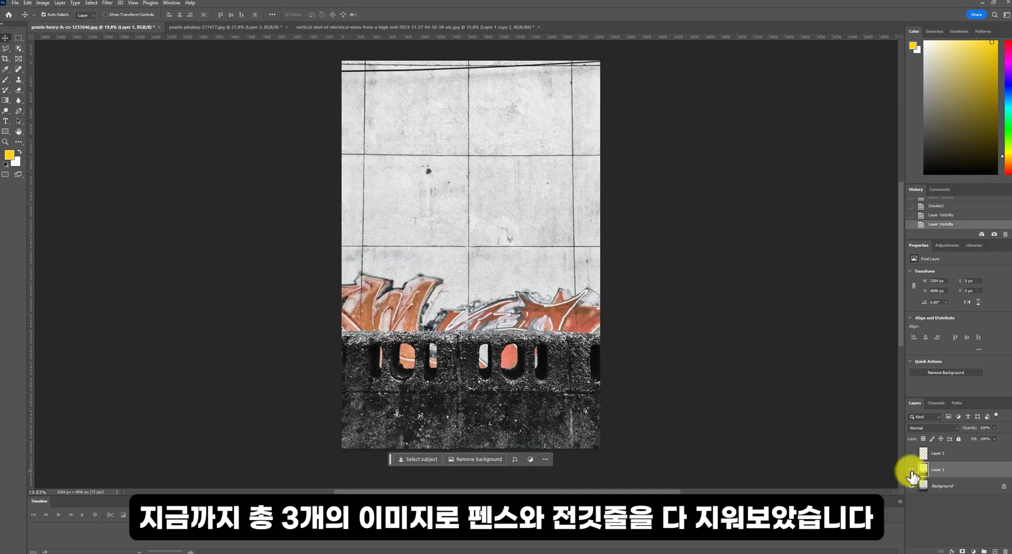
left_click(912, 470)
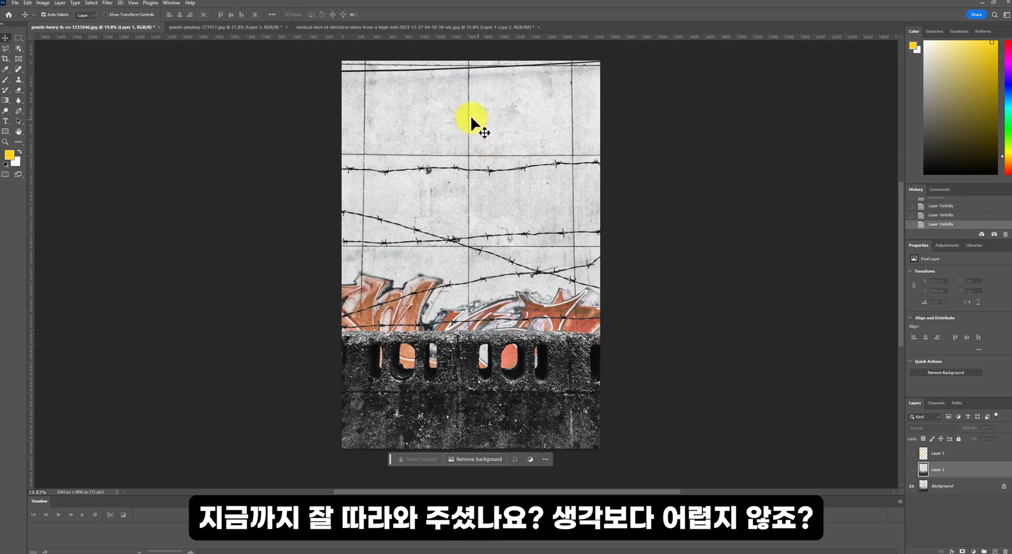
Return to the sky photo and review the yellow paint over the power lines by showing and hiding Layer 2.
left_click(268, 27)
left_click(384, 28)
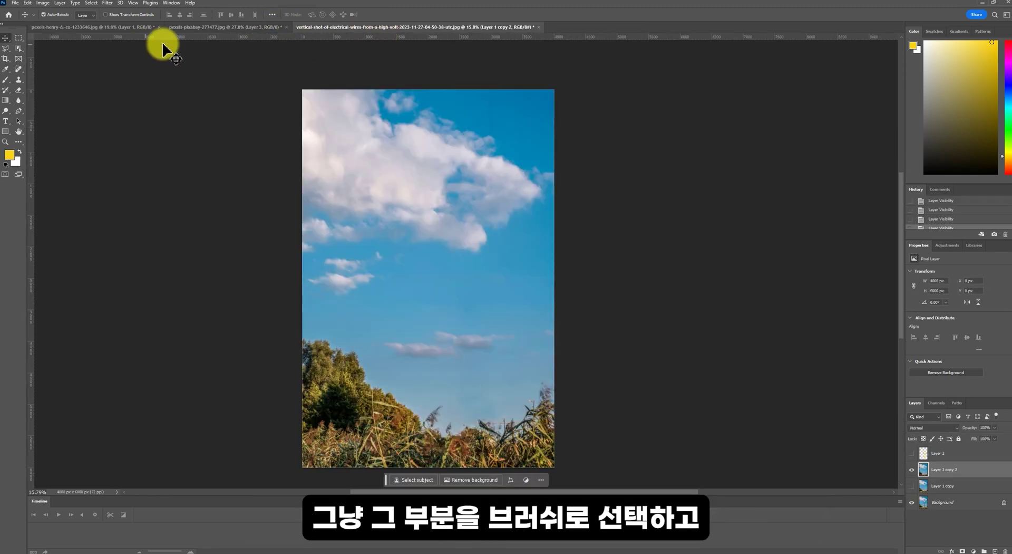
left_click(912, 486)
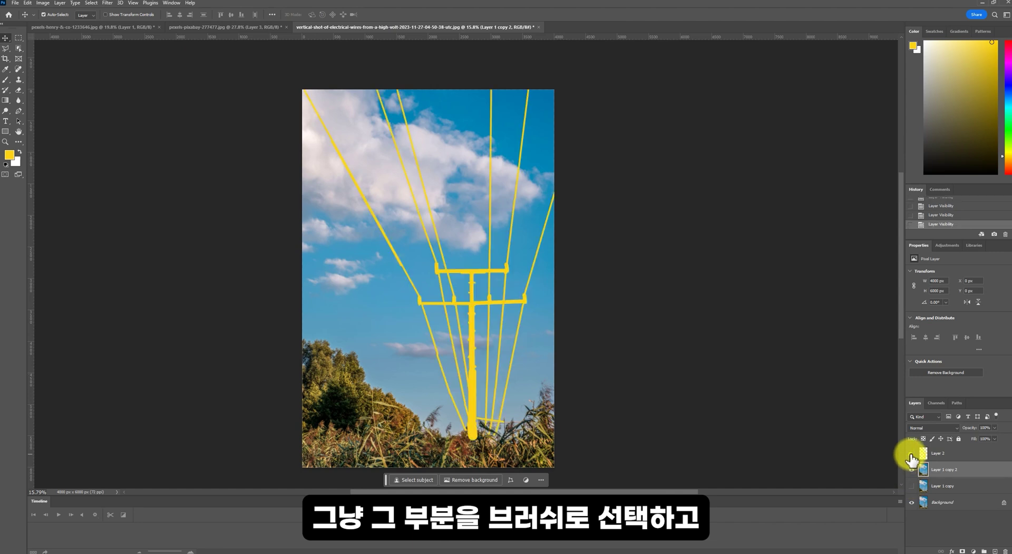
left_click(911, 486)
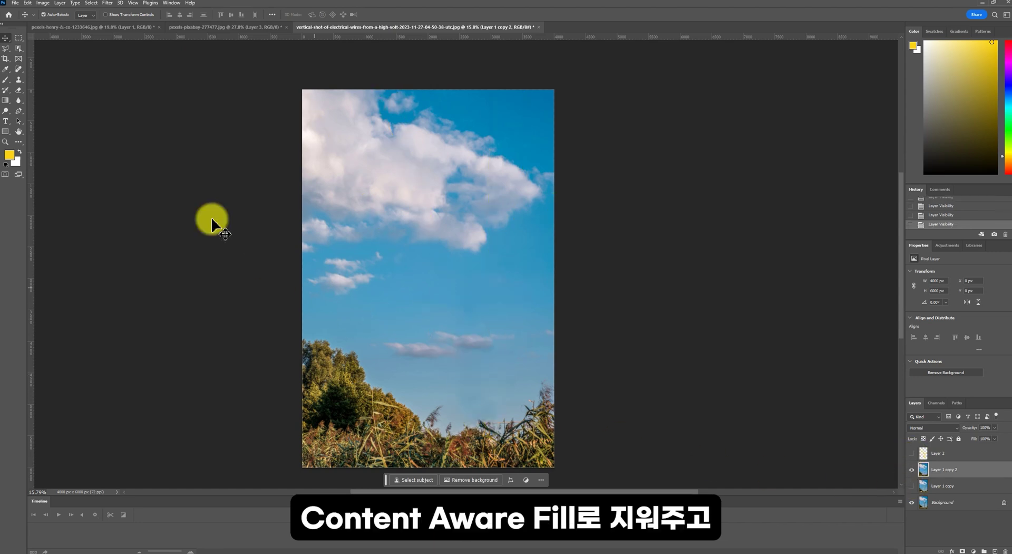
Choose the Spot Healing Brush and go back to the photo of the boys at the fence.
left_click(21, 70)
left_click(21, 71)
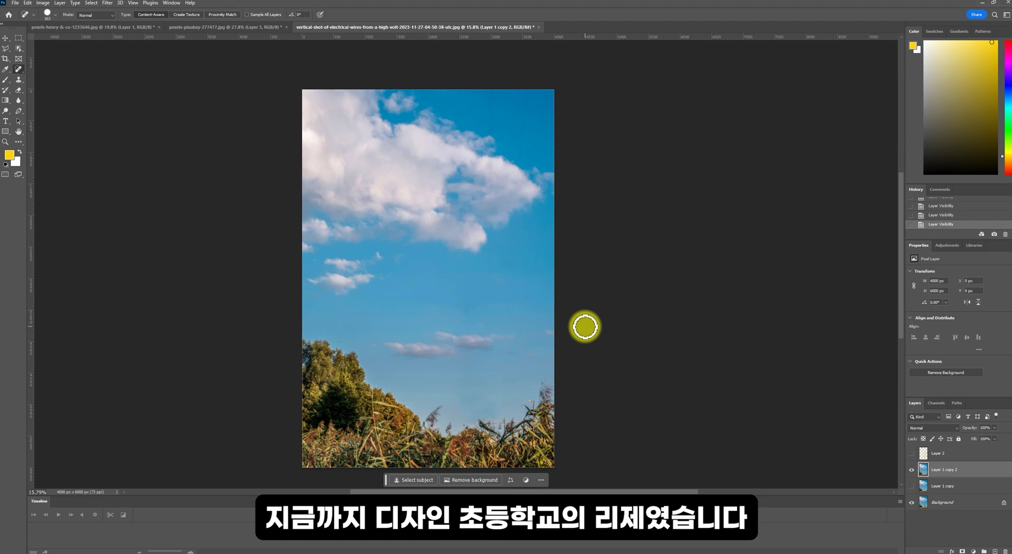
left_click(242, 27)
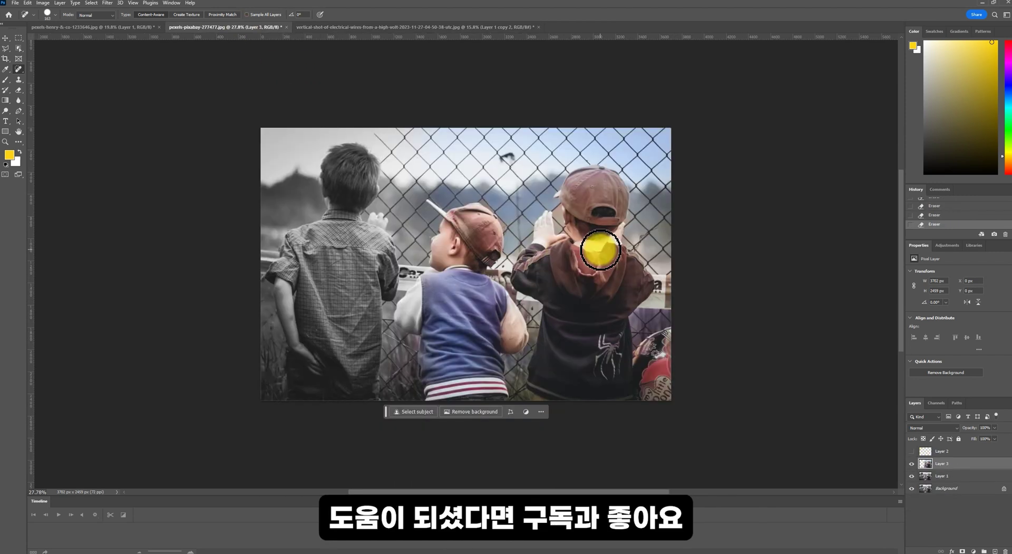